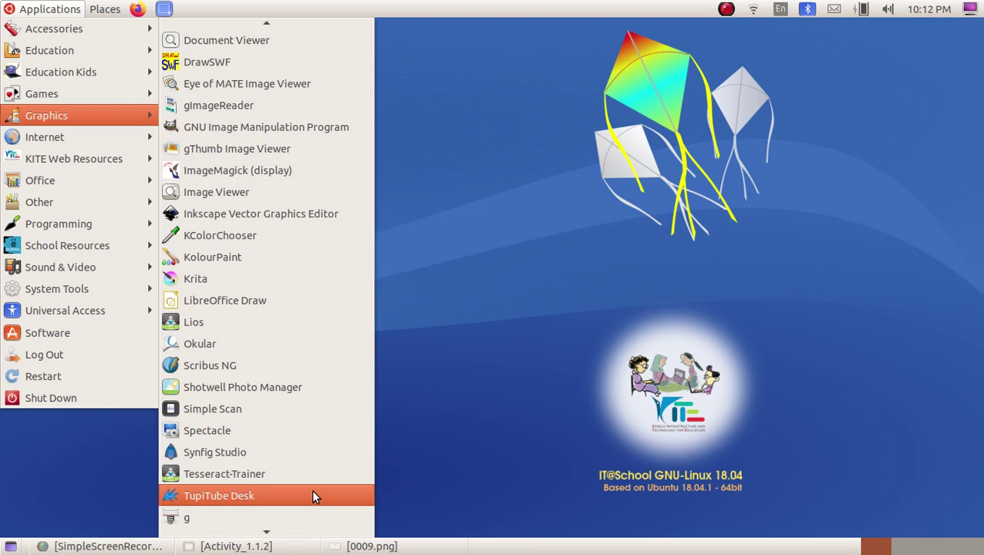
Step: Launch TupiTube Desk, dismiss the tip of the day, and create a new project named my_project_1 at 12 FPS
{"action": "left_click", "coordinate": [314, 496]}
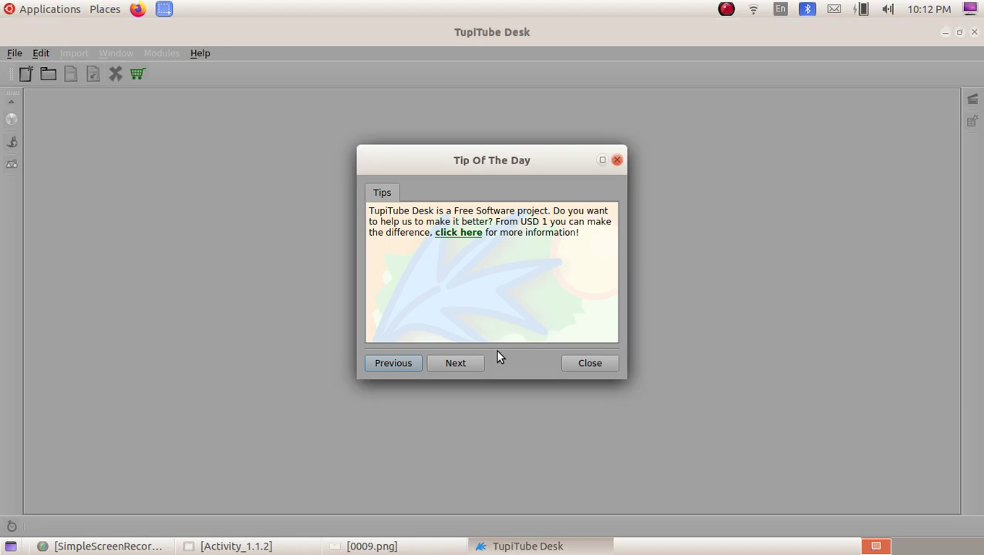
{"action": "left_click", "coordinate": [577, 369]}
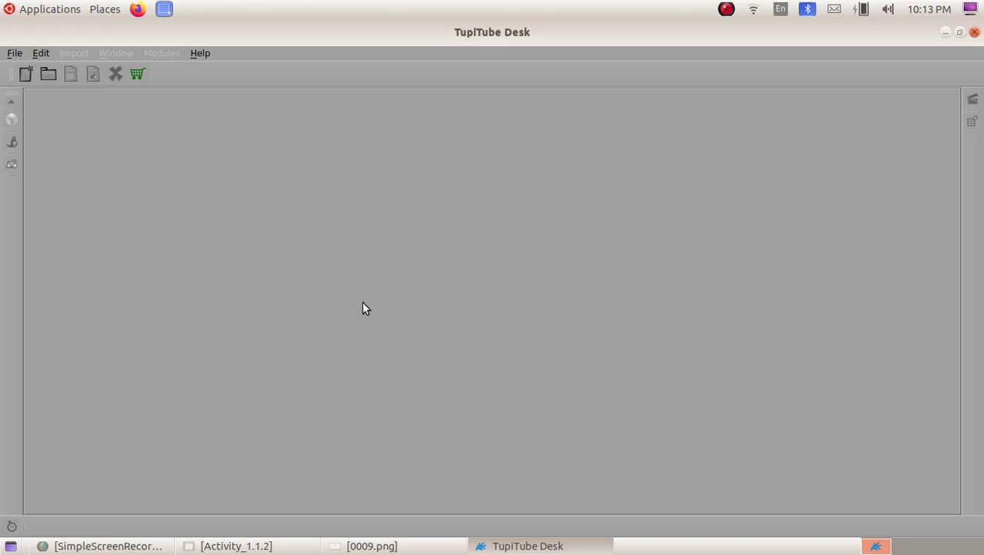
{"action": "left_click", "coordinate": [13, 54]}
{"action": "left_click", "coordinate": [22, 68]}
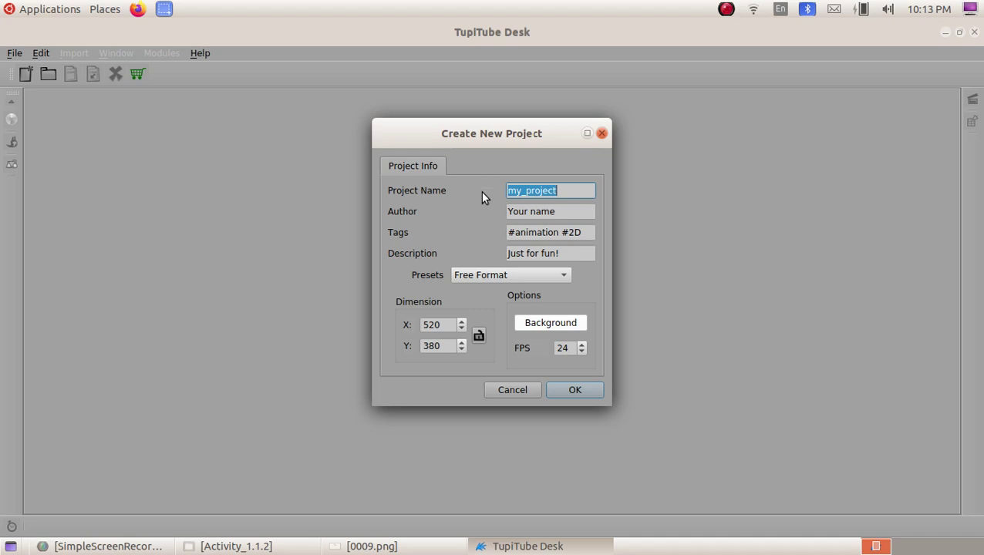
{"action": "left_click", "coordinate": [565, 193]}
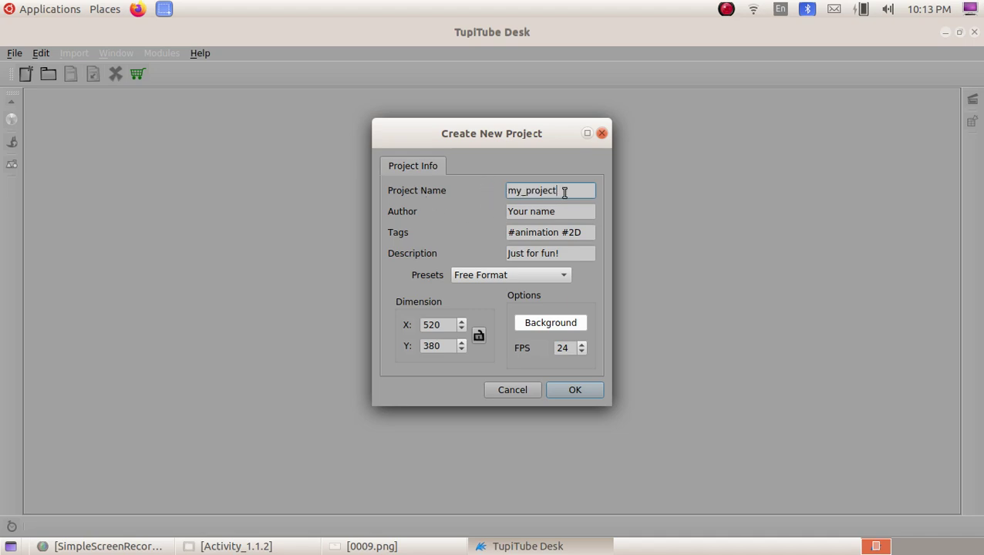
{"action": "type", "text": "_1"}
{"action": "left_click", "coordinate": [580, 345]}
{"action": "type", "text": "12"}
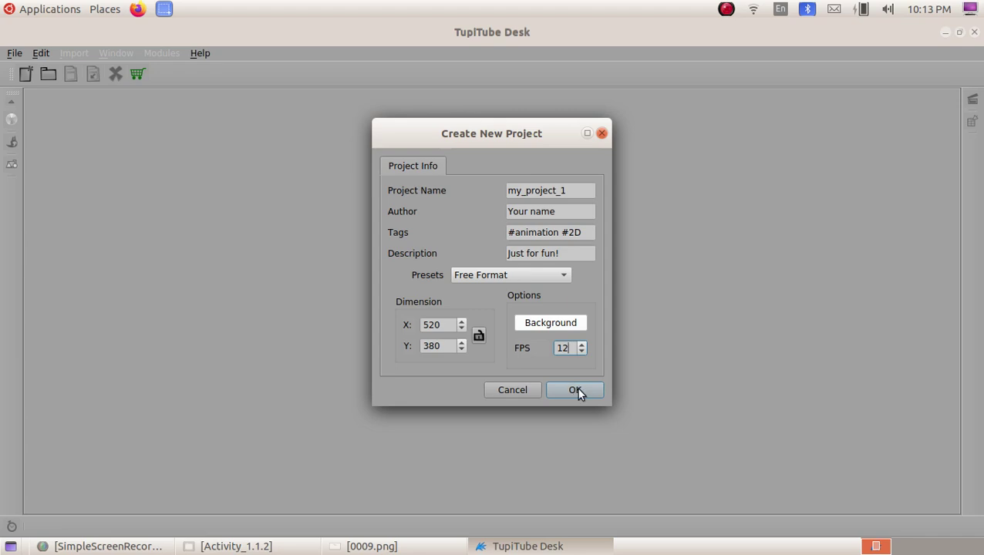
{"action": "left_click", "coordinate": [578, 391]}
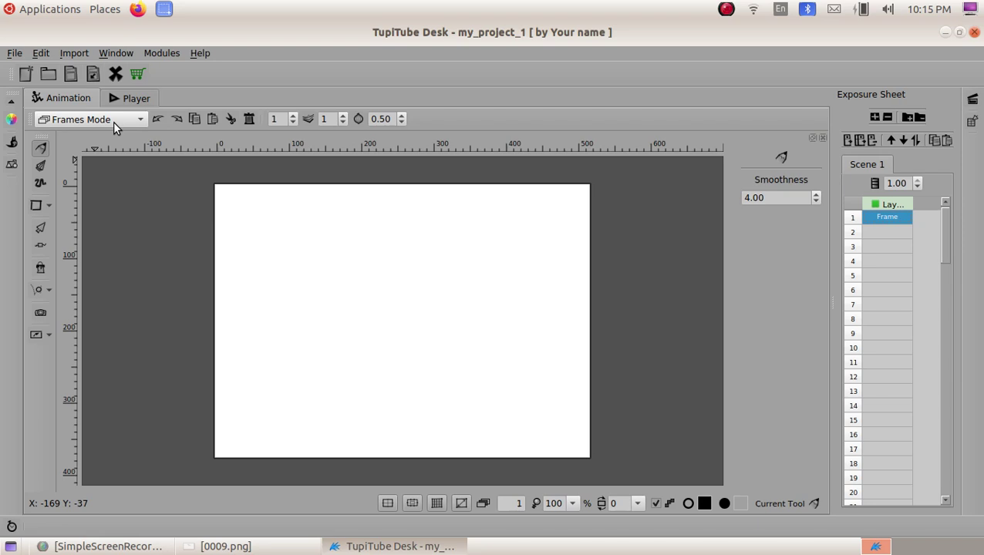
{"action": "left_click", "coordinate": [137, 120]}
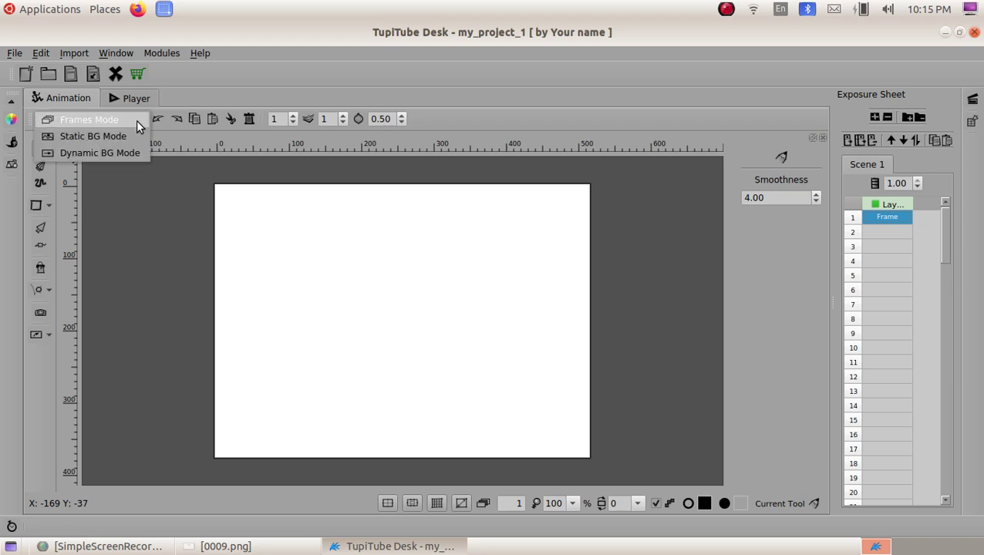
{"action": "left_click", "coordinate": [132, 122]}
{"action": "left_click", "coordinate": [132, 122]}
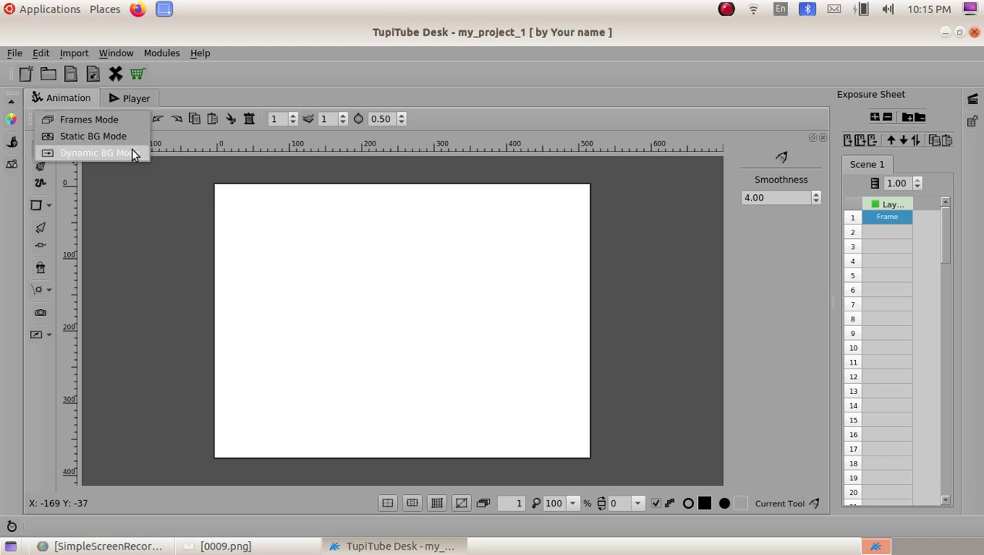
{"action": "left_click", "coordinate": [136, 121]}
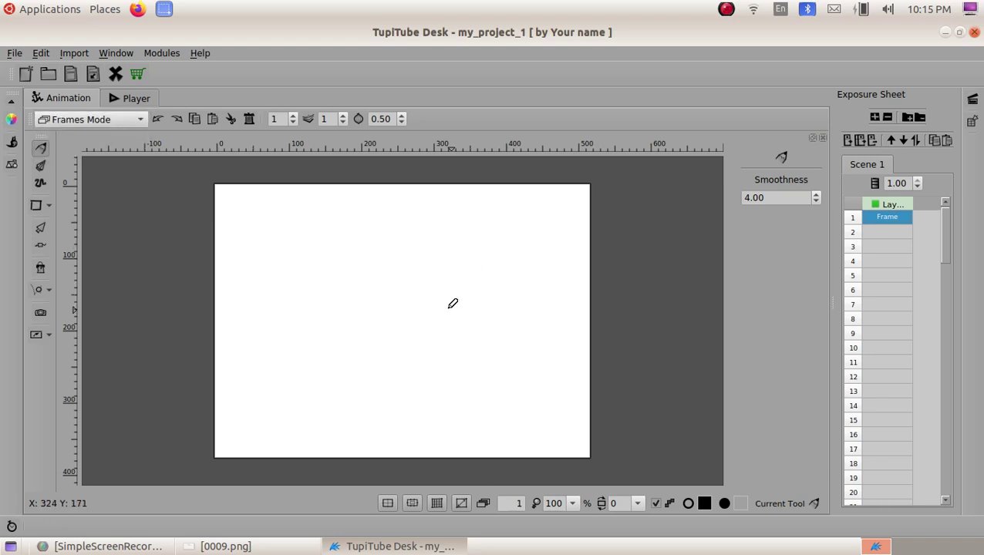
Step: Switch the workspace to Static BG Mode
{"action": "left_click", "coordinate": [140, 119]}
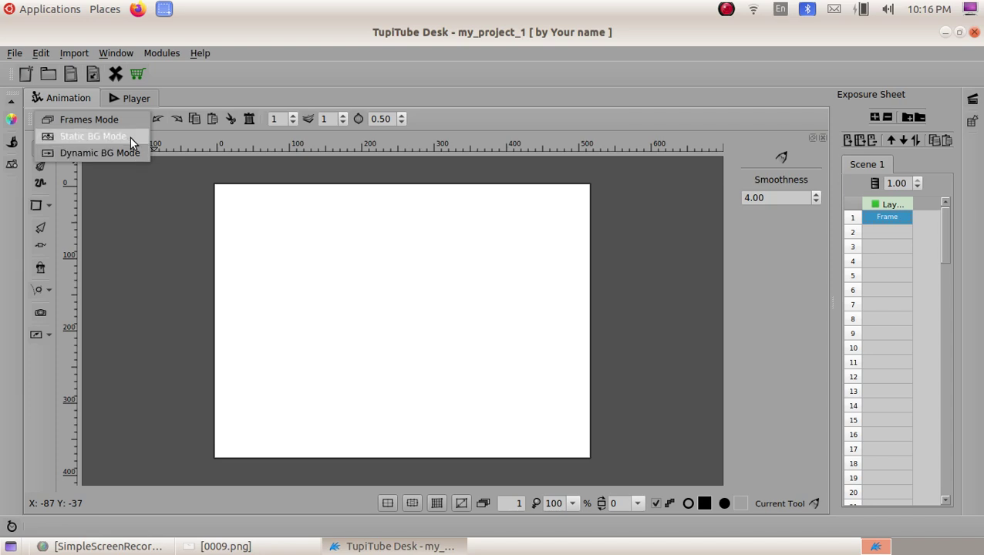
{"action": "left_click", "coordinate": [129, 137]}
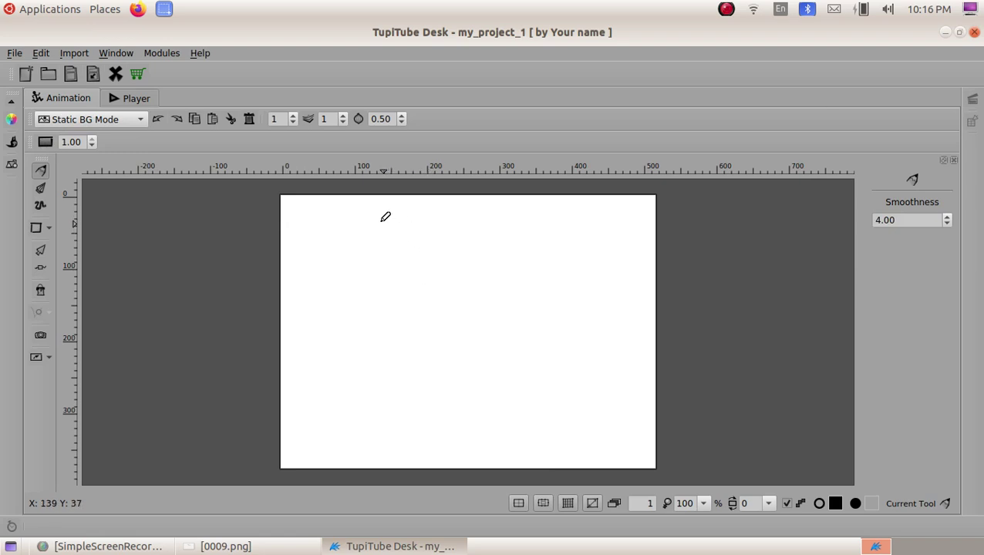
Step: Import the bitmap background.png from the Activity_1.2.1 folder under Littile Kite, accepting the resize to the workspace
{"action": "left_click", "coordinate": [75, 53]}
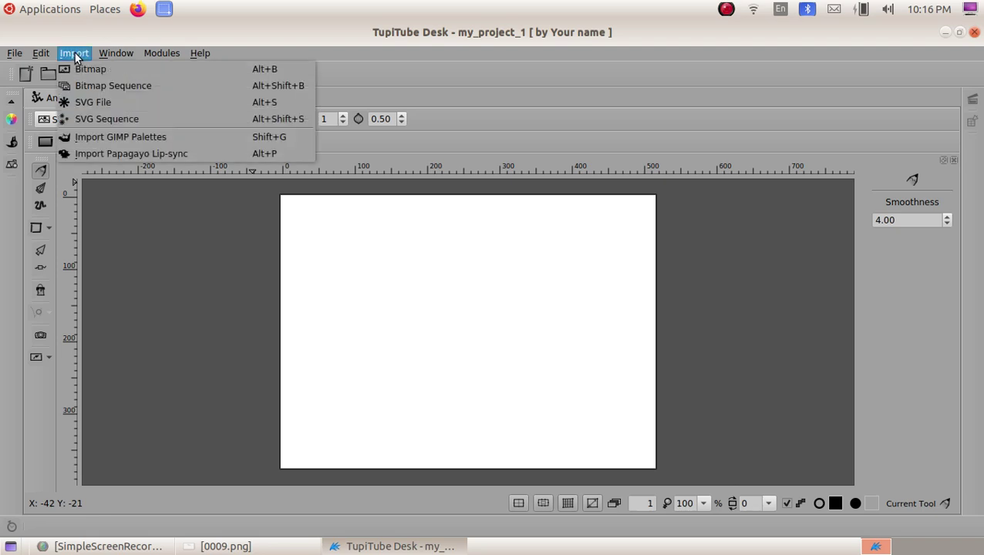
{"action": "left_click", "coordinate": [90, 69]}
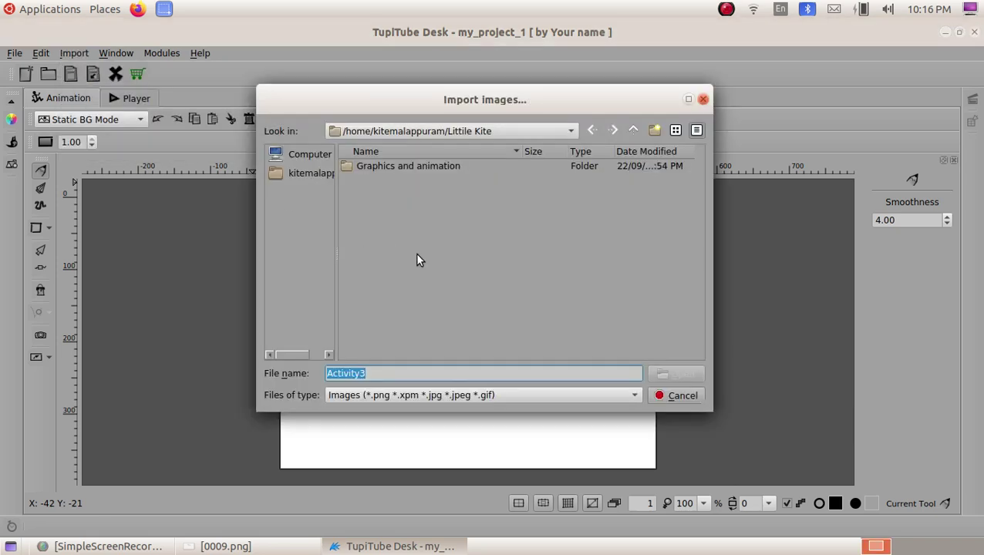
{"action": "left_click", "coordinate": [304, 173]}
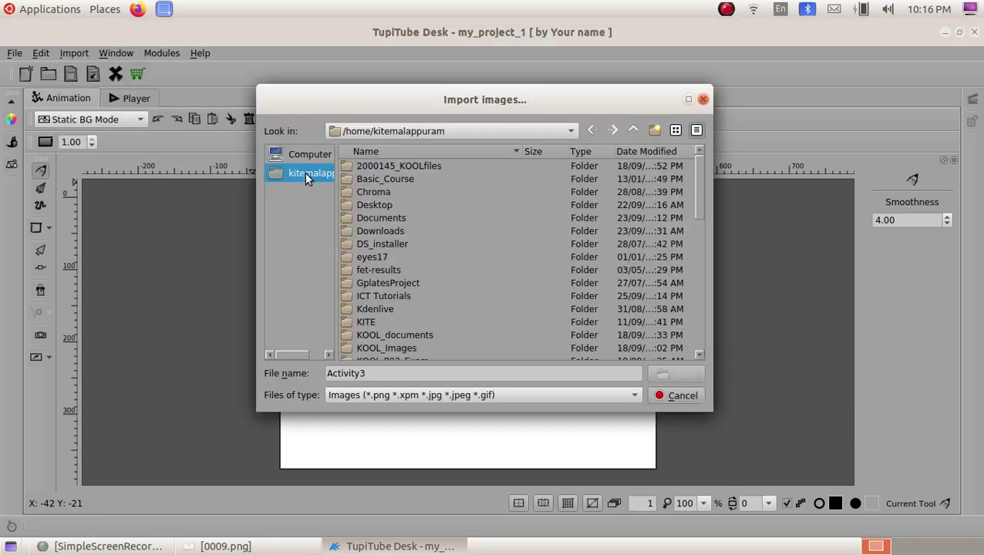
{"action": "scroll", "coordinate": [433, 287], "scroll_direction": "down", "scroll_amount": 2}
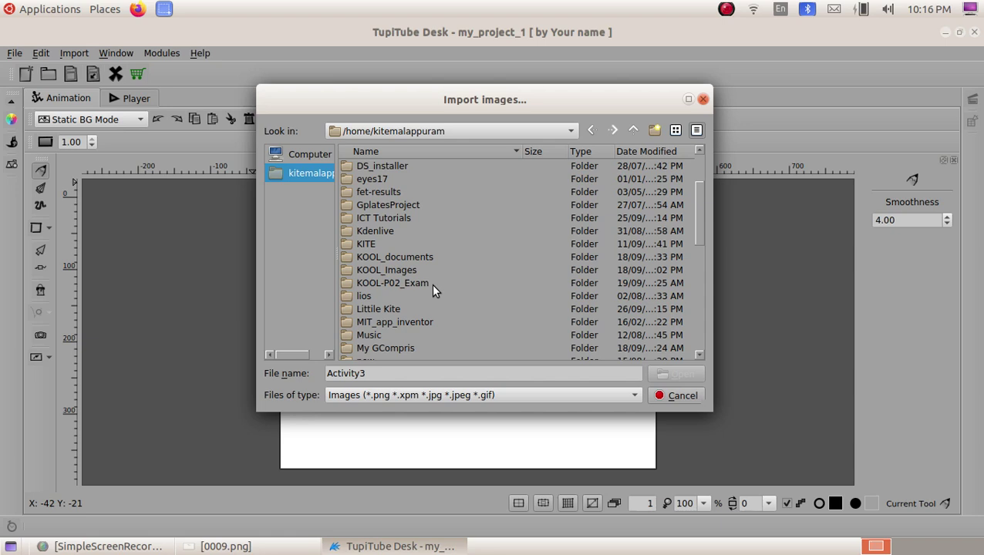
{"action": "scroll", "coordinate": [391, 234], "scroll_direction": "up", "scroll_amount": 2}
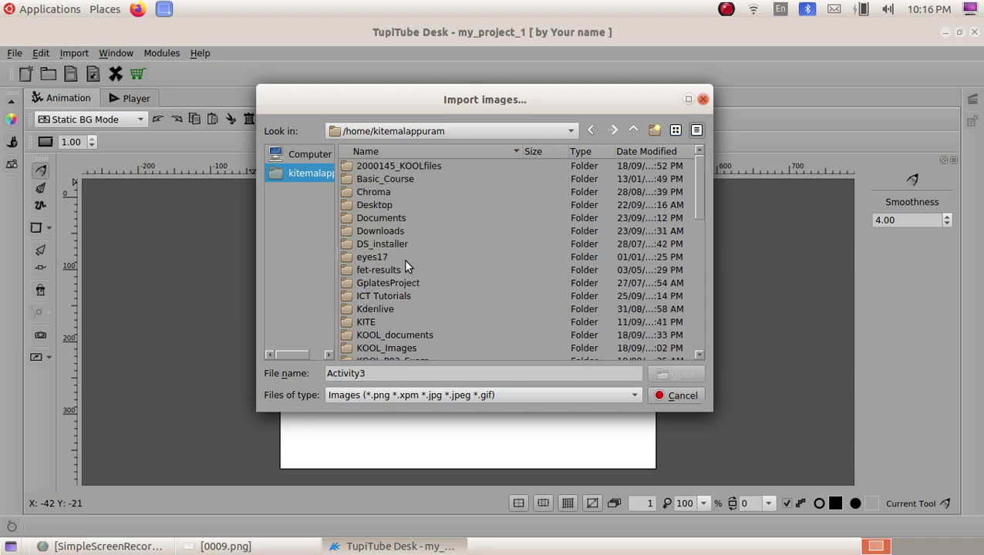
{"action": "scroll", "coordinate": [404, 259], "scroll_direction": "down", "scroll_amount": 3}
{"action": "double_click", "coordinate": [394, 270]}
{"action": "left_click", "coordinate": [394, 166]}
{"action": "double_click", "coordinate": [393, 168]}
{"action": "double_click", "coordinate": [390, 176]}
{"action": "left_click", "coordinate": [392, 179]}
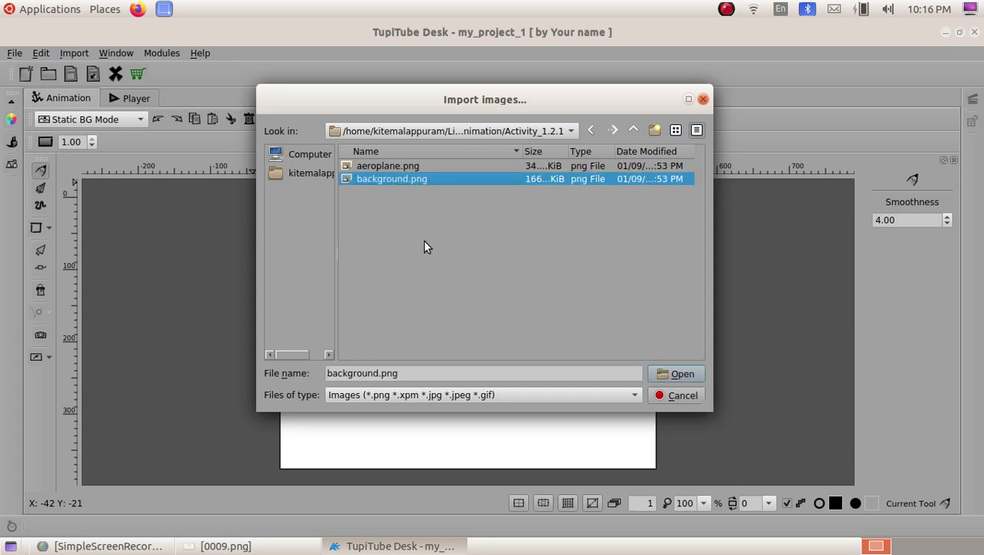
{"action": "left_click", "coordinate": [660, 373]}
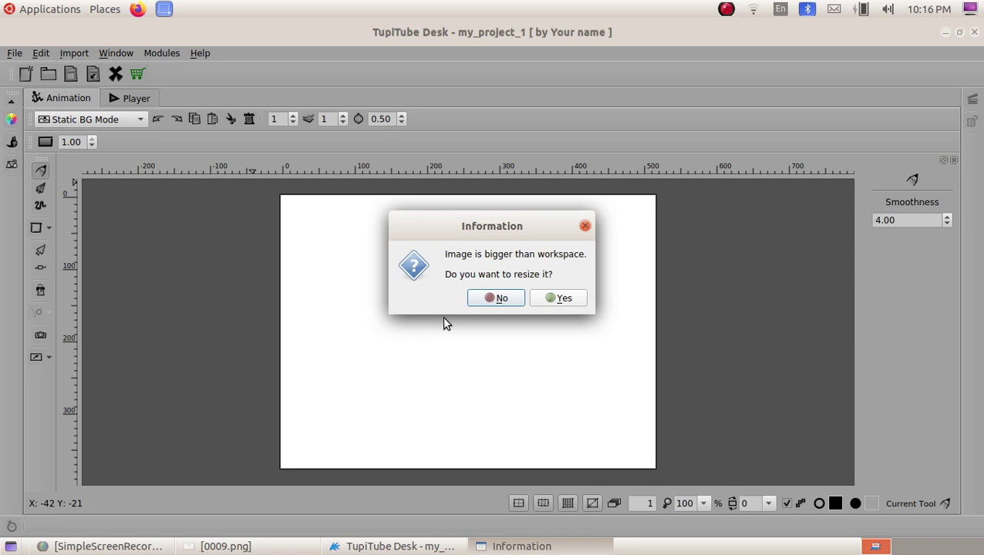
{"action": "left_click", "coordinate": [561, 301]}
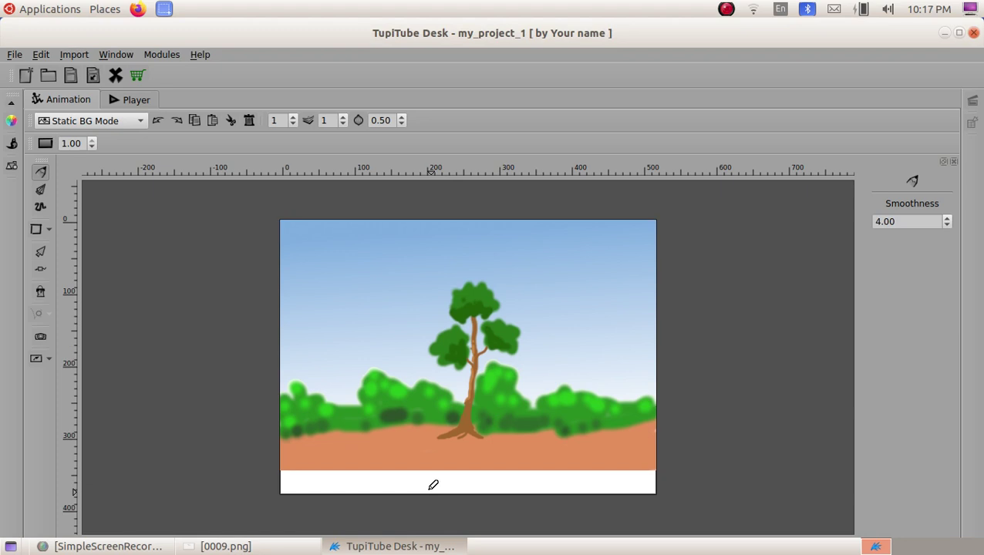
Step: Enlarge the background image to a scale of about 1.06 by 1.09 and shift it down to cover the whole canvas
{"action": "left_click", "coordinate": [42, 251]}
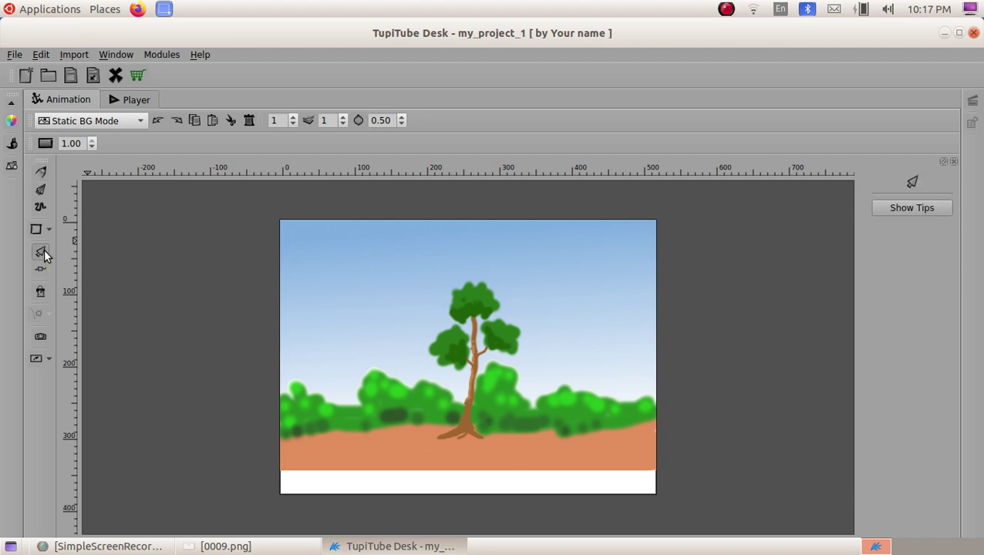
{"action": "left_click", "coordinate": [423, 322]}
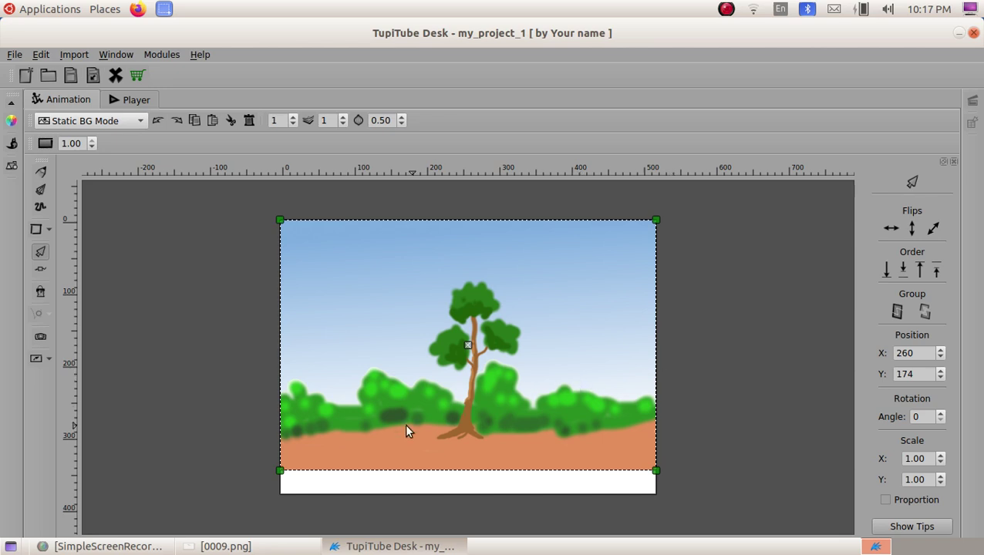
{"action": "left_click_drag", "start_coordinate": [281, 471], "coordinate": [275, 482]}
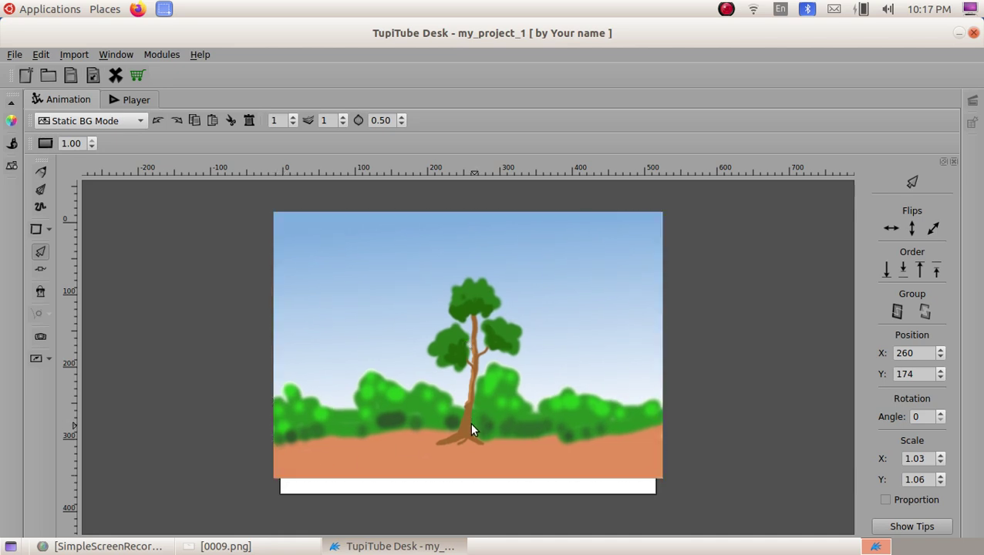
{"action": "left_click", "coordinate": [471, 391]}
{"action": "left_click_drag", "start_coordinate": [482, 379], "coordinate": [481, 369]}
{"action": "left_click_drag", "start_coordinate": [665, 488], "coordinate": [666, 492]}
{"action": "key", "text": "Escape"}
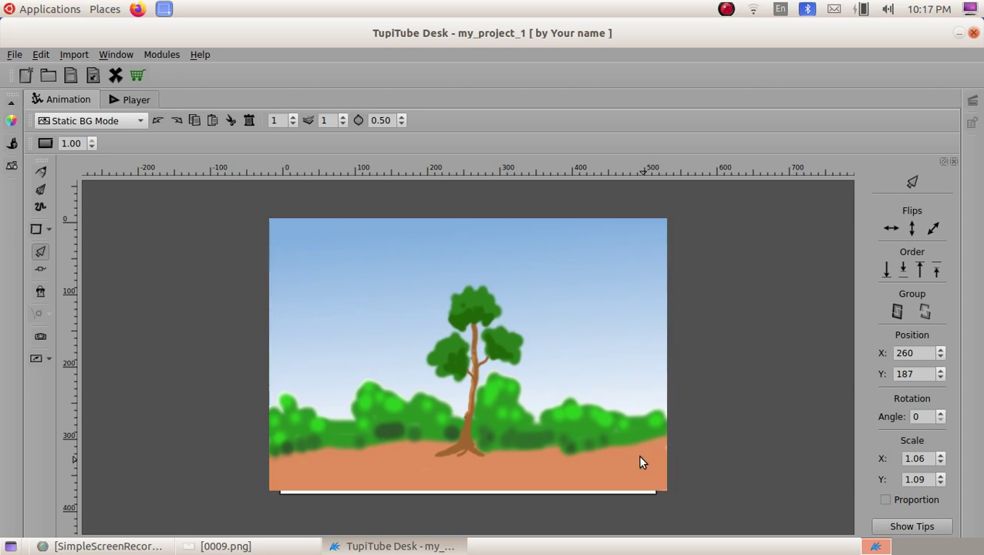
{"action": "left_click", "coordinate": [500, 391]}
{"action": "left_click_drag", "start_coordinate": [468, 353], "coordinate": [469, 359]}
{"action": "left_click", "coordinate": [754, 360]}
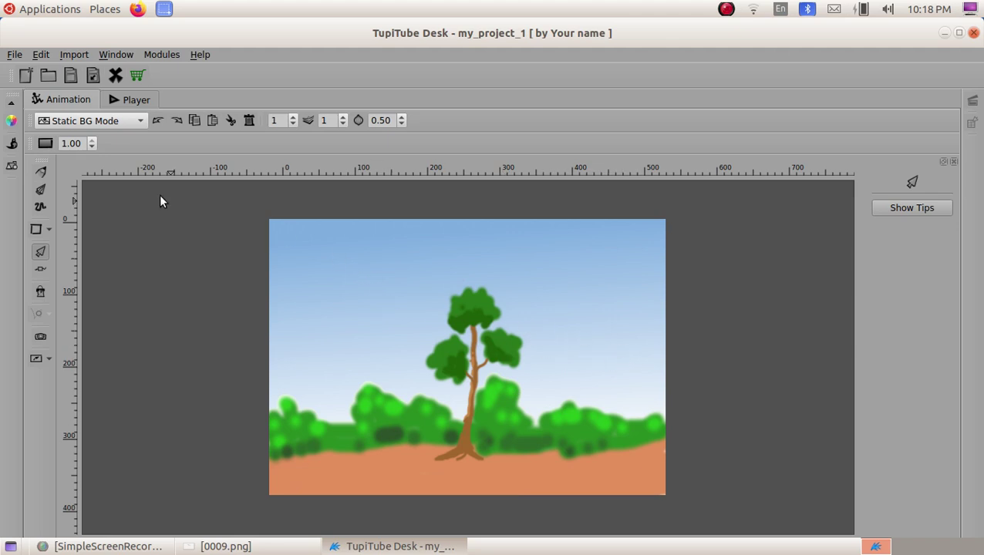
Step: Return to Frames Mode and import the bitmap aeroplane.png into the first frame, accepting the resize to the workspace
{"action": "left_click", "coordinate": [133, 119]}
{"action": "left_click", "coordinate": [122, 108]}
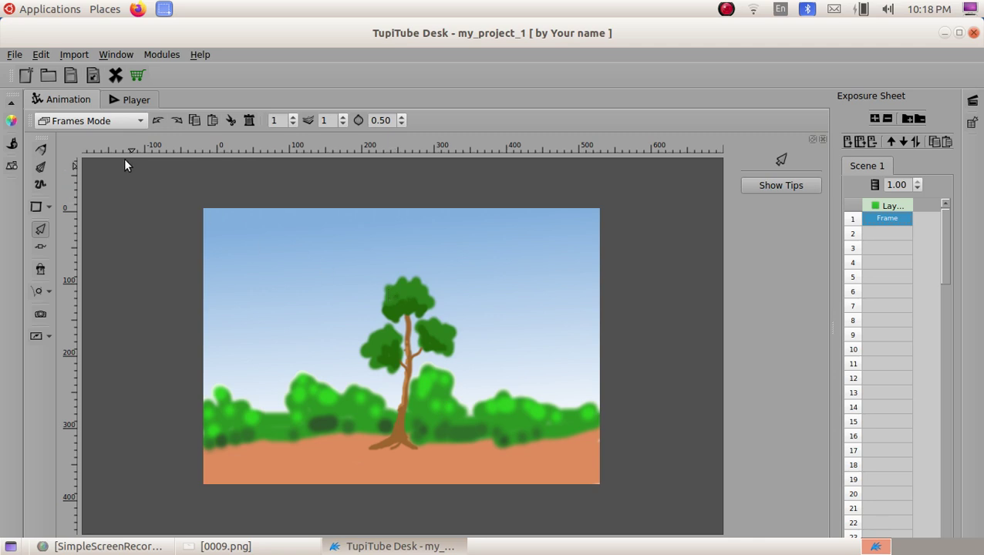
{"action": "left_click", "coordinate": [75, 55]}
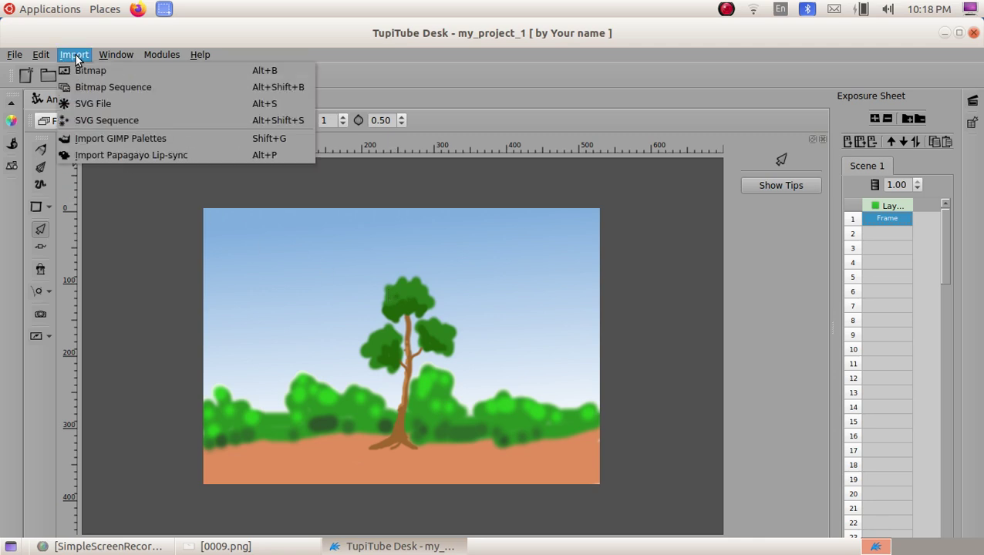
{"action": "left_click", "coordinate": [89, 68]}
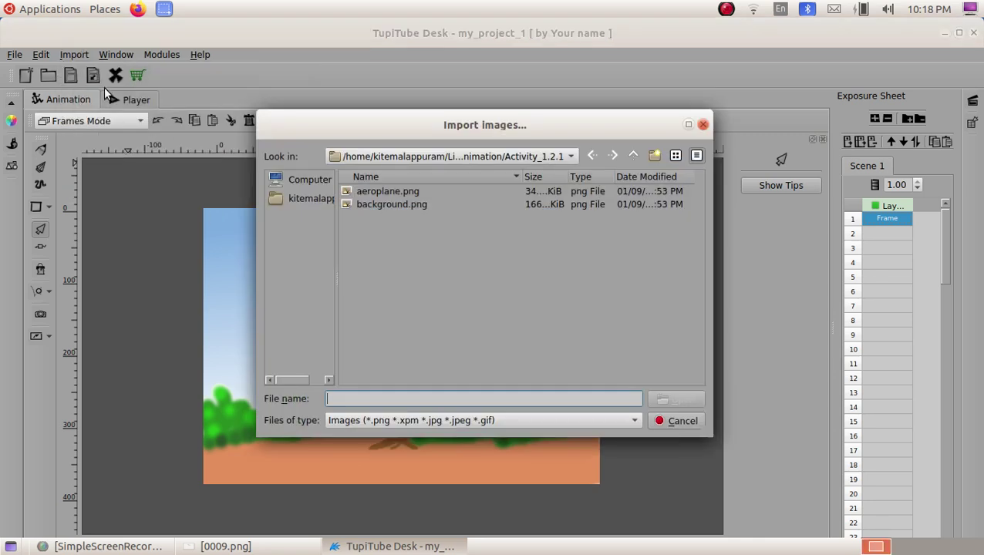
{"action": "left_click", "coordinate": [383, 191]}
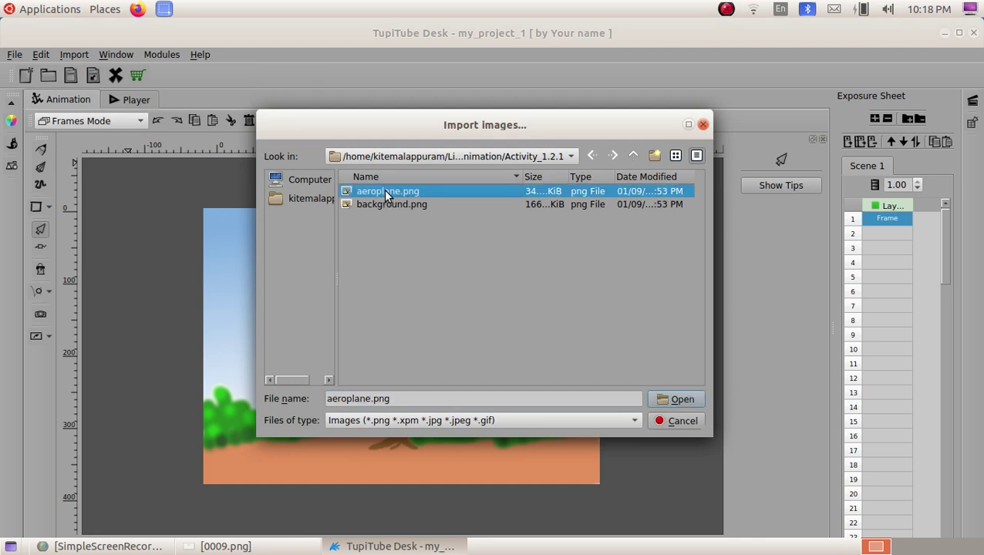
{"action": "left_click", "coordinate": [674, 395]}
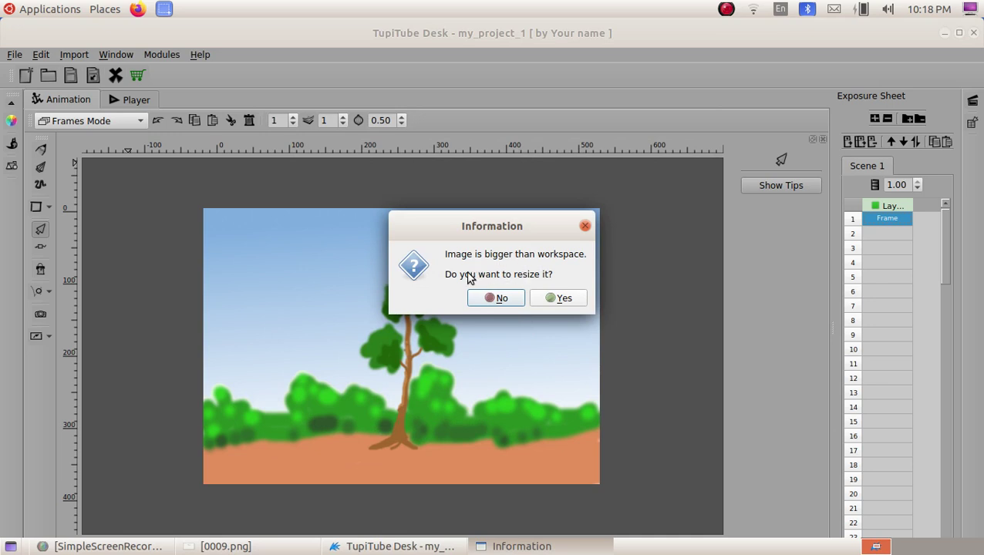
{"action": "left_click", "coordinate": [549, 301]}
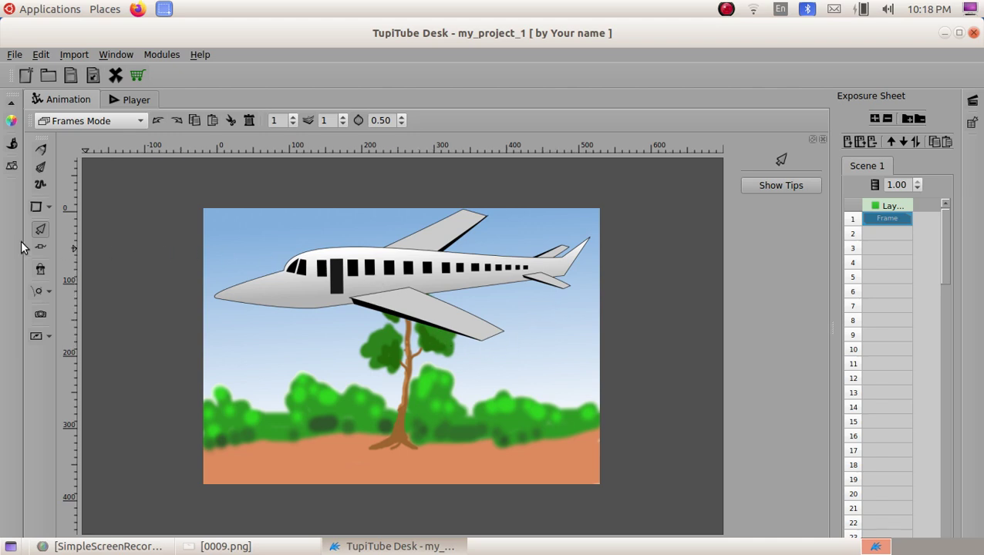
Step: Scale the aeroplane proportionally to about 0.44 and move it to the canvas's right edge at about X 500, Y 93
{"action": "left_click", "coordinate": [365, 286]}
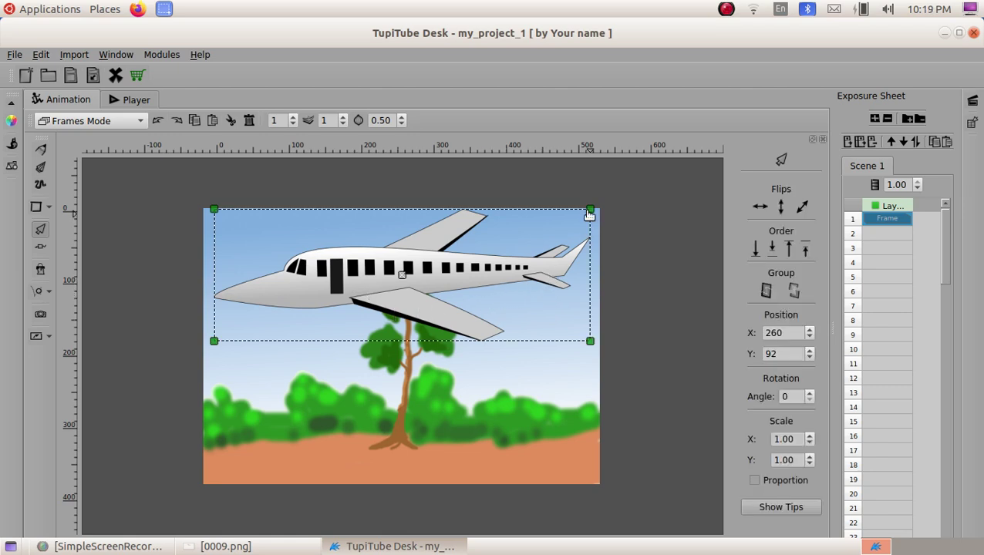
{"action": "left_click_drag", "start_coordinate": [590, 211], "coordinate": [514, 354]}
{"action": "key", "text": "shift"}
{"action": "key", "text": "shift"}
{"action": "key", "text": "shift"}
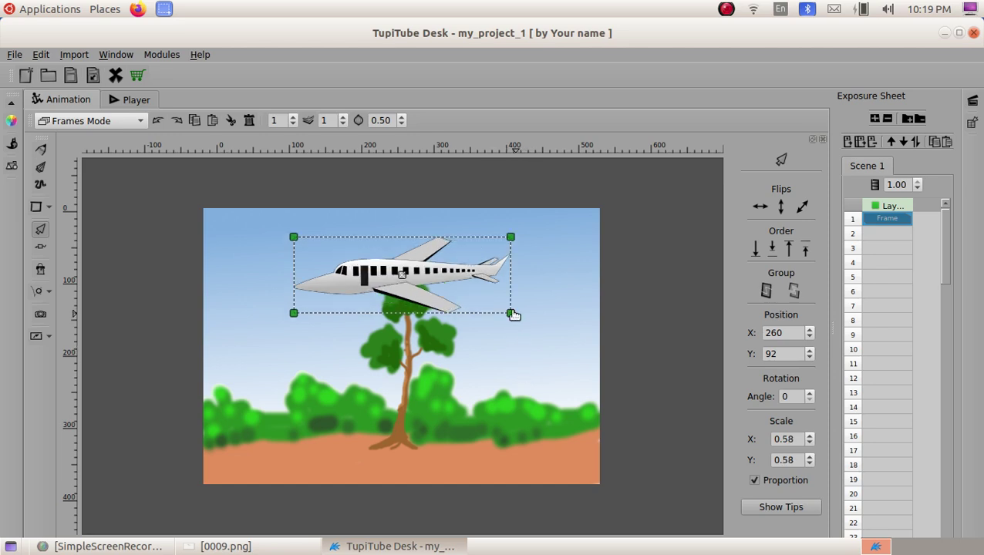
{"action": "left_click_drag", "start_coordinate": [510, 313], "coordinate": [488, 297]}
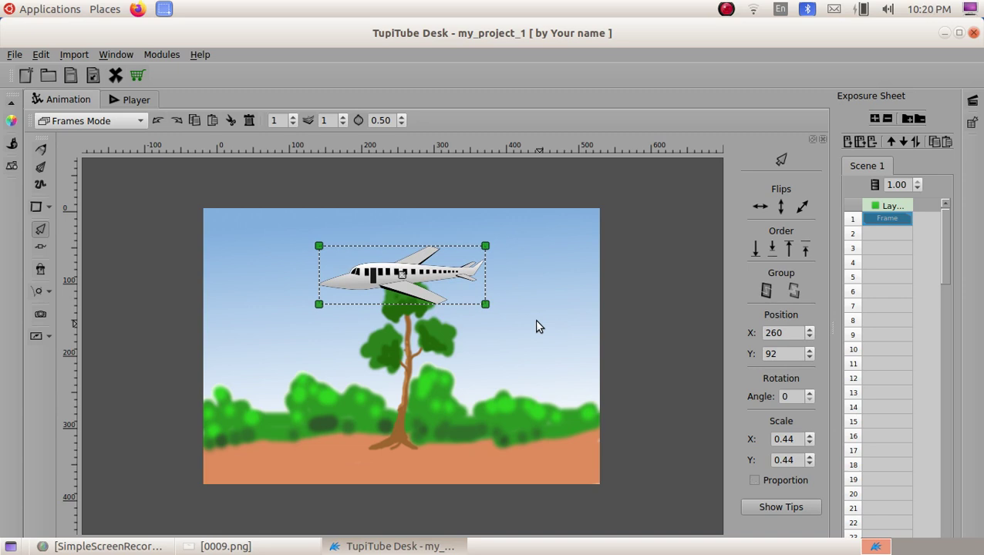
{"action": "left_click_drag", "start_coordinate": [403, 280], "coordinate": [577, 282]}
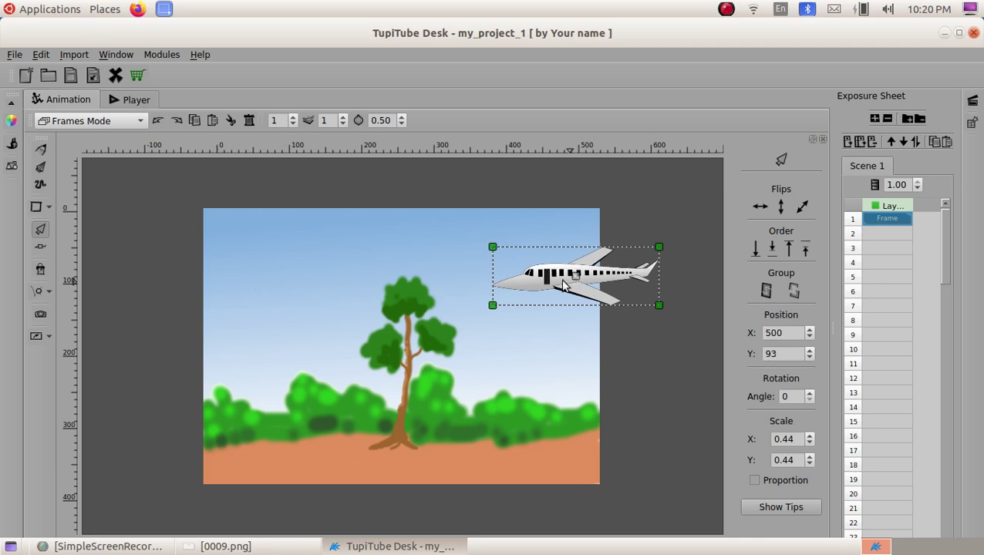
{"action": "left_click", "coordinate": [455, 266]}
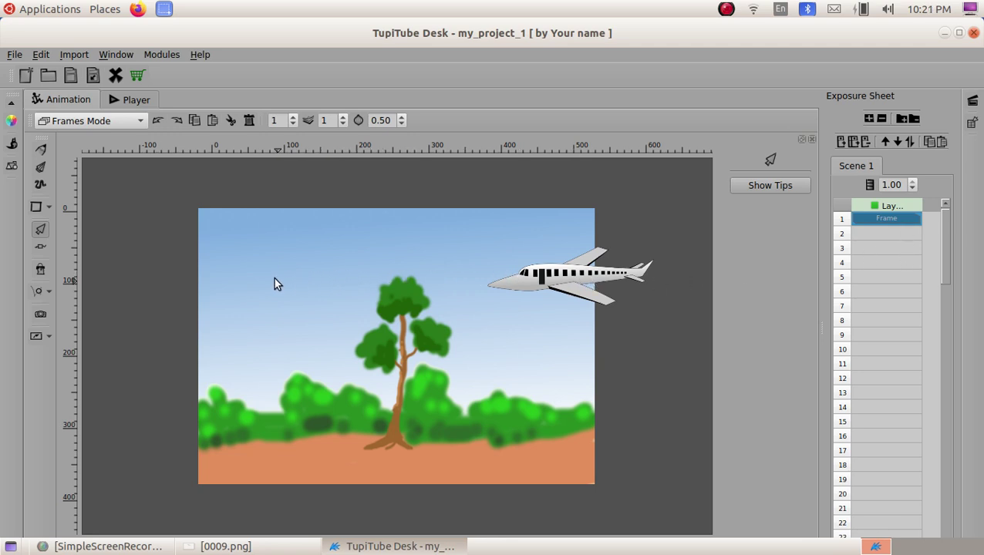
Step: Copy frame 1 into frame 2 and move its aeroplane left to about X 467, Y 93
{"action": "right_click", "coordinate": [889, 222]}
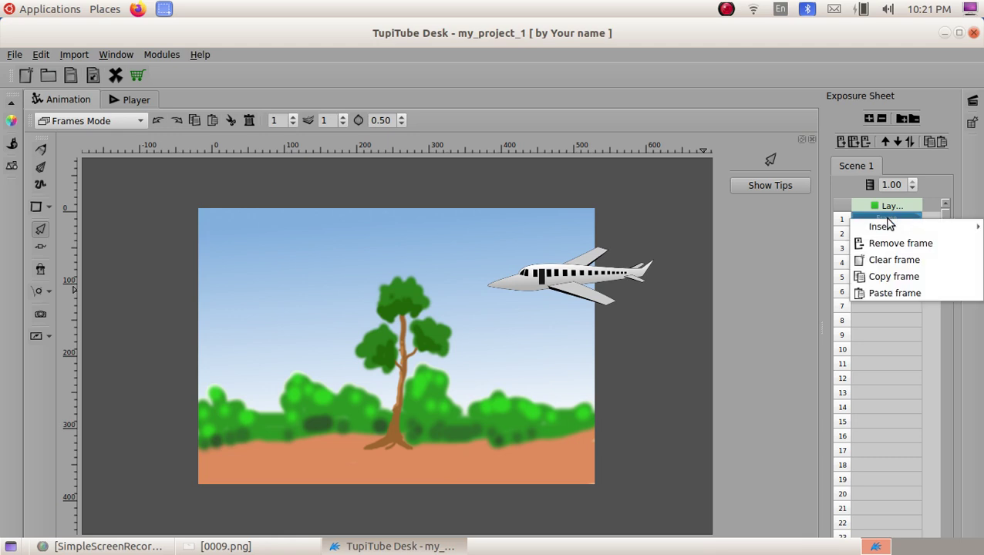
{"action": "left_click", "coordinate": [923, 277]}
{"action": "left_click", "coordinate": [879, 234]}
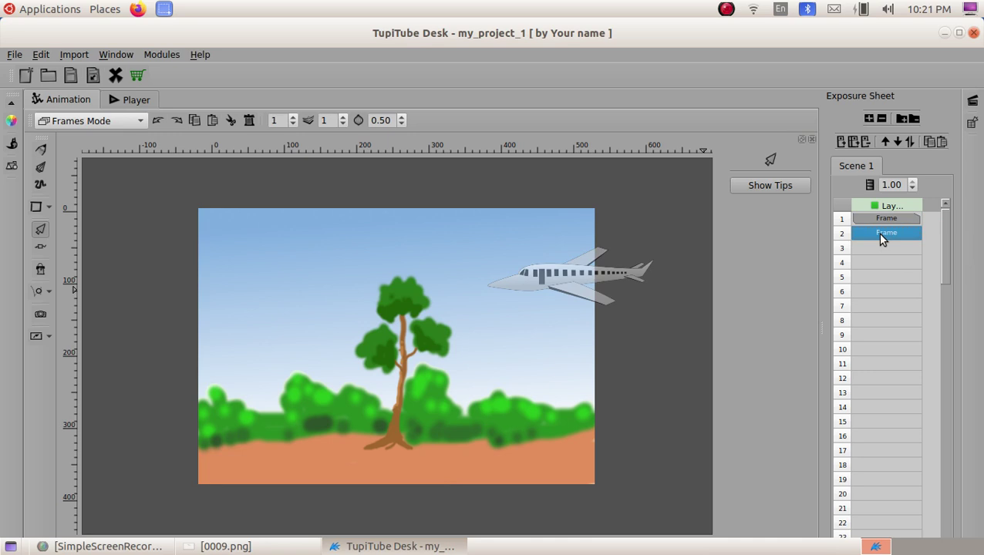
{"action": "right_click", "coordinate": [877, 233]}
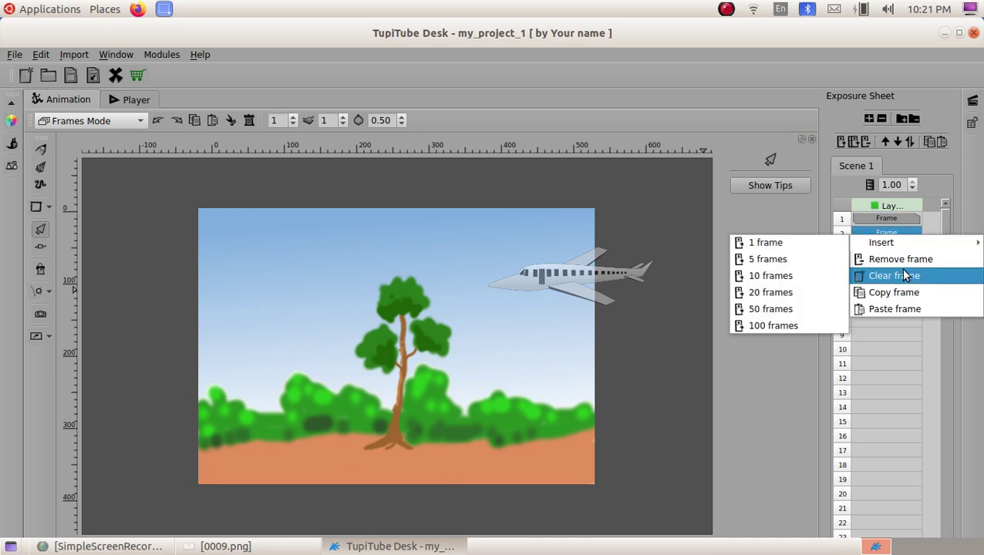
{"action": "left_click", "coordinate": [913, 308]}
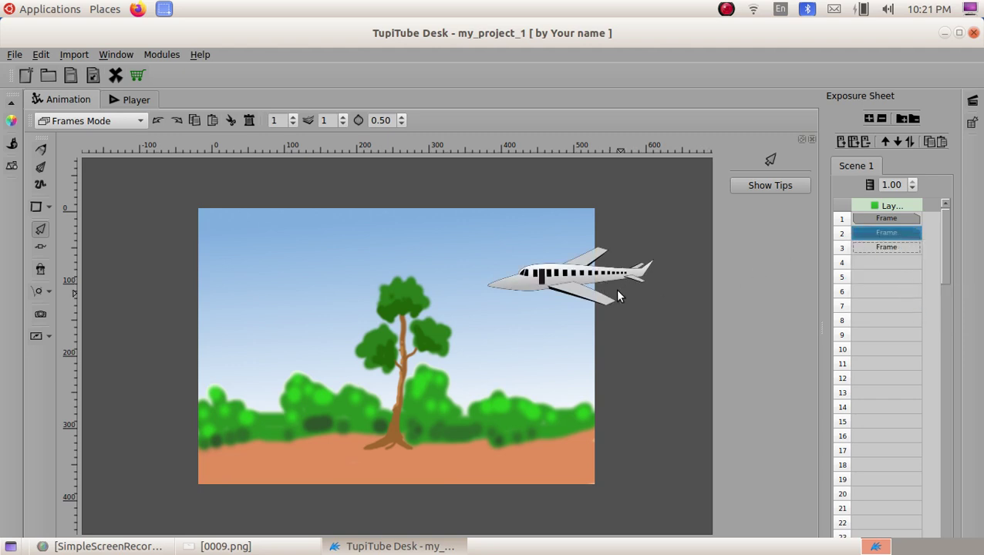
{"action": "left_click", "coordinate": [573, 284]}
{"action": "left_click_drag", "start_coordinate": [572, 284], "coordinate": [549, 282]}
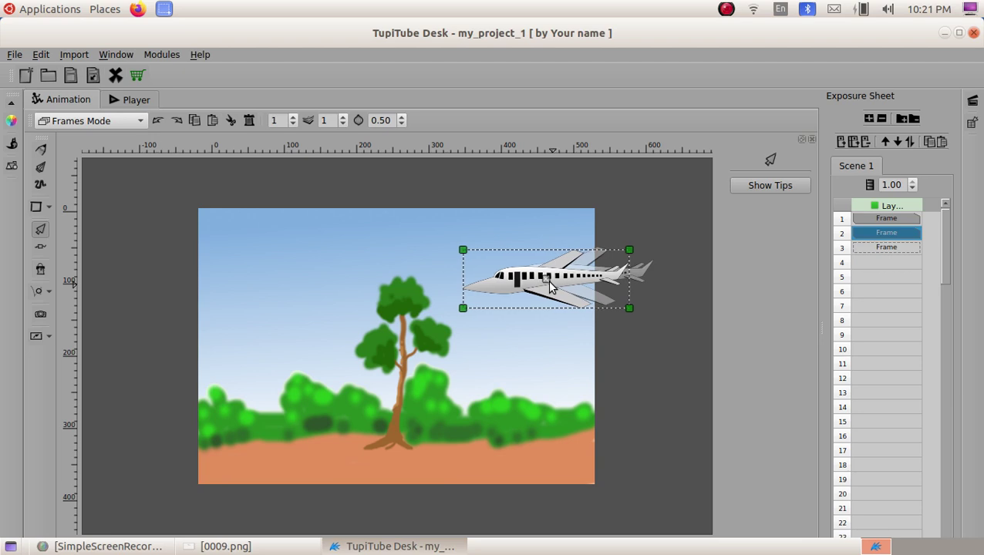
{"action": "left_click_drag", "start_coordinate": [549, 284], "coordinate": [550, 283]}
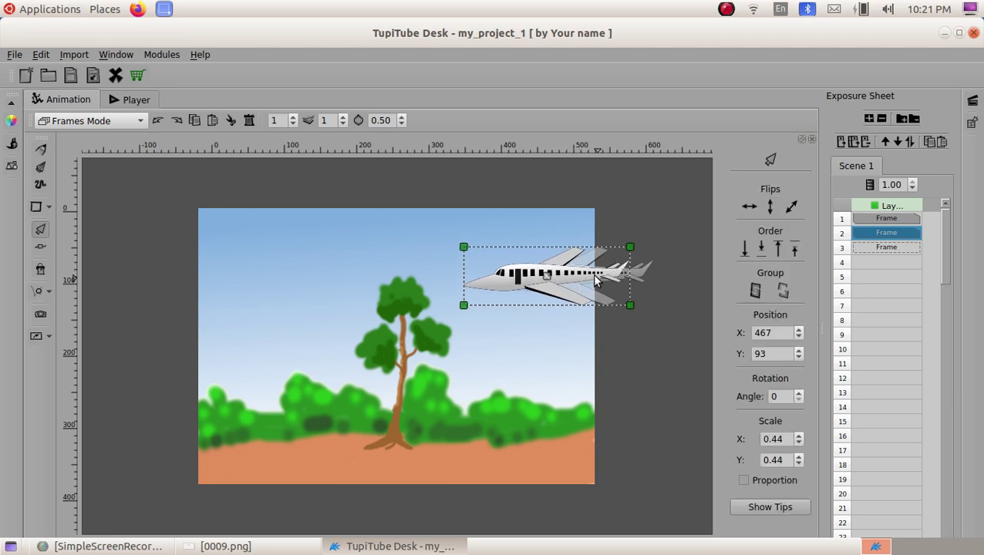
Step: Paste the copied frame into frame 3 and shift its aeroplane further left
{"action": "right_click", "coordinate": [888, 248]}
{"action": "left_click", "coordinate": [915, 322]}
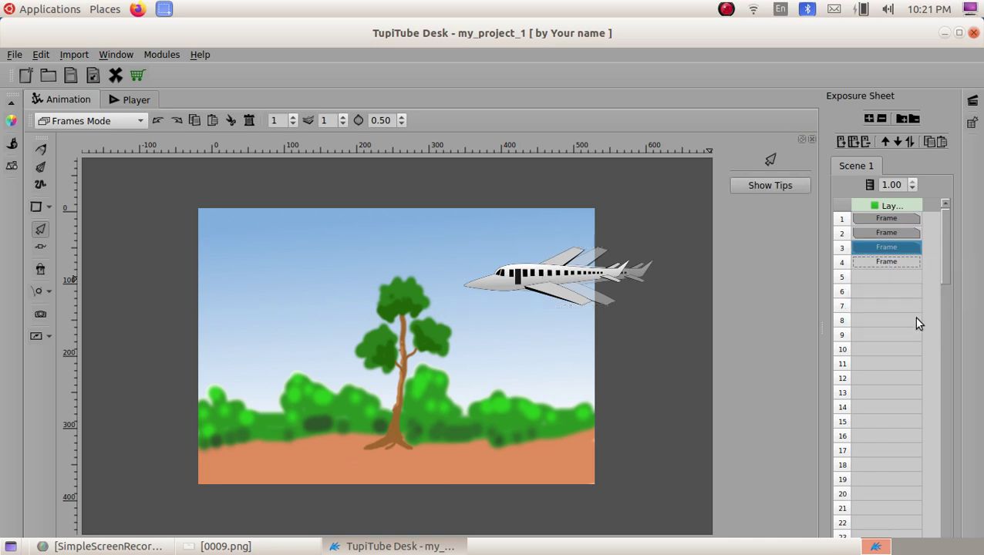
{"action": "mouse_move", "coordinate": [563, 282]}
{"action": "left_mouse_down"}
{"action": "mouse_move", "coordinate": [536, 276]}
{"action": "mouse_move", "coordinate": [555, 276]}
{"action": "left_mouse_up"}
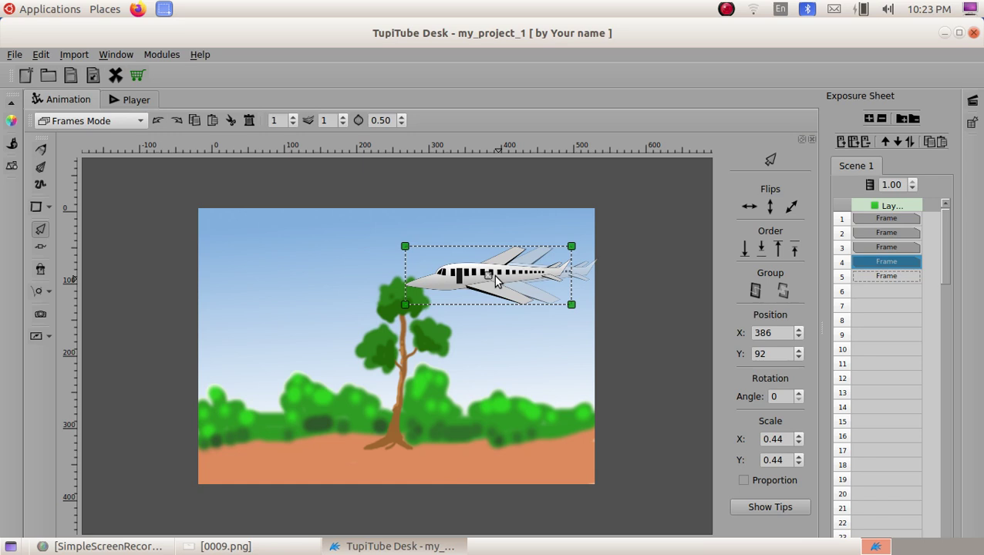
Step: Try onion skin counts of 2 and 0 previous frames and 0 next frames, and restore both counts to 1
{"action": "left_click", "coordinate": [293, 117]}
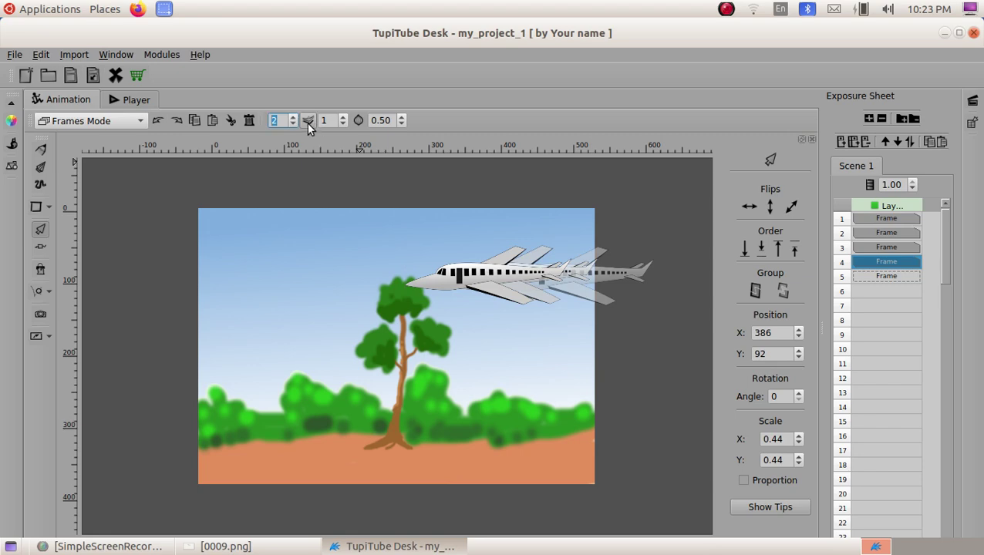
{"action": "left_click", "coordinate": [293, 124]}
{"action": "left_click", "coordinate": [293, 124]}
{"action": "left_click", "coordinate": [344, 123]}
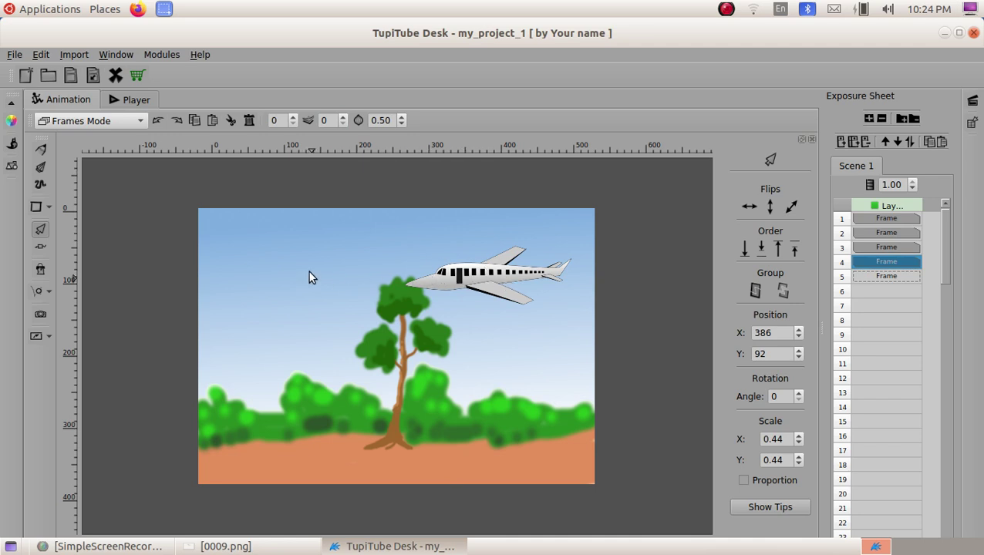
{"action": "left_click", "coordinate": [292, 117]}
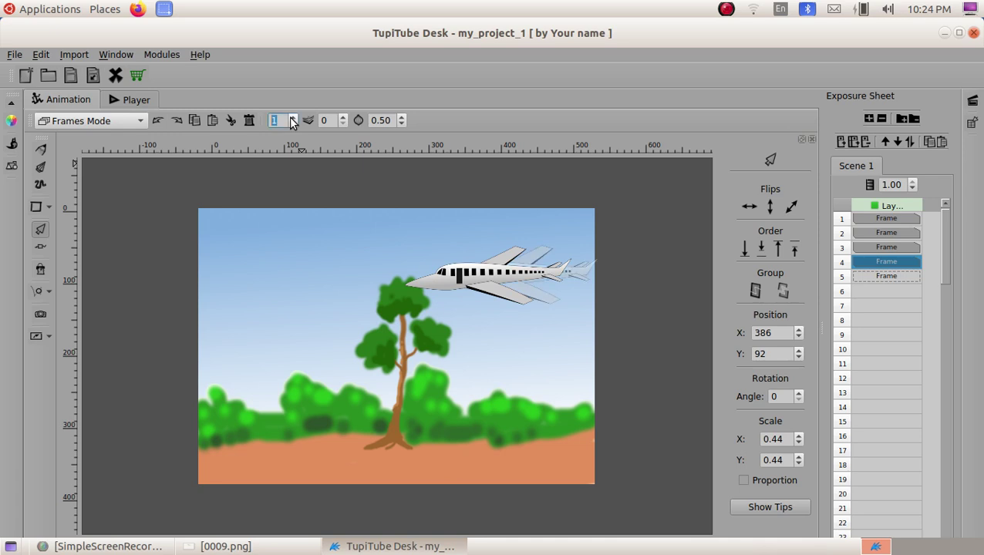
{"action": "left_click", "coordinate": [344, 118]}
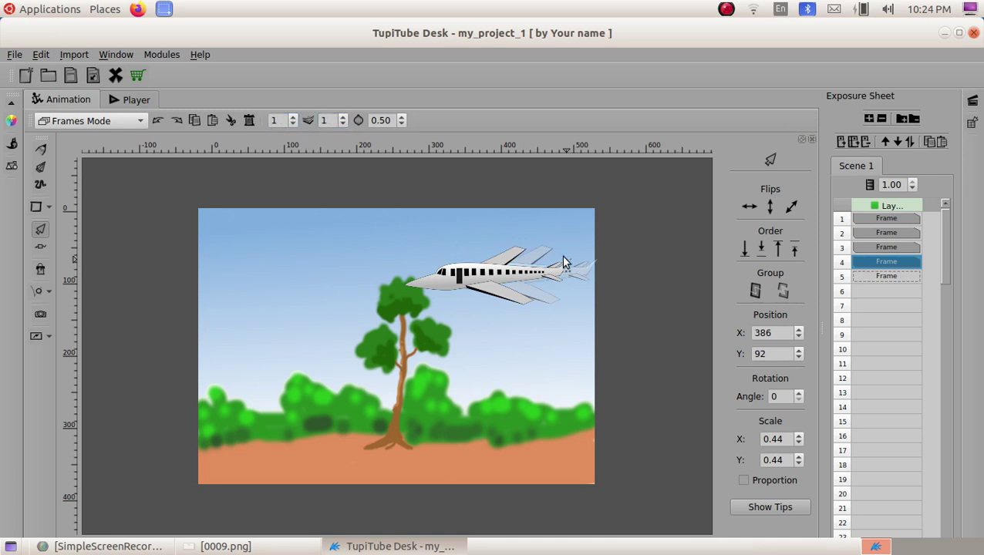
Step: Copy frame 4 into frame 5 and move its aeroplane left to about X 355, Y 92
{"action": "left_click", "coordinate": [493, 281]}
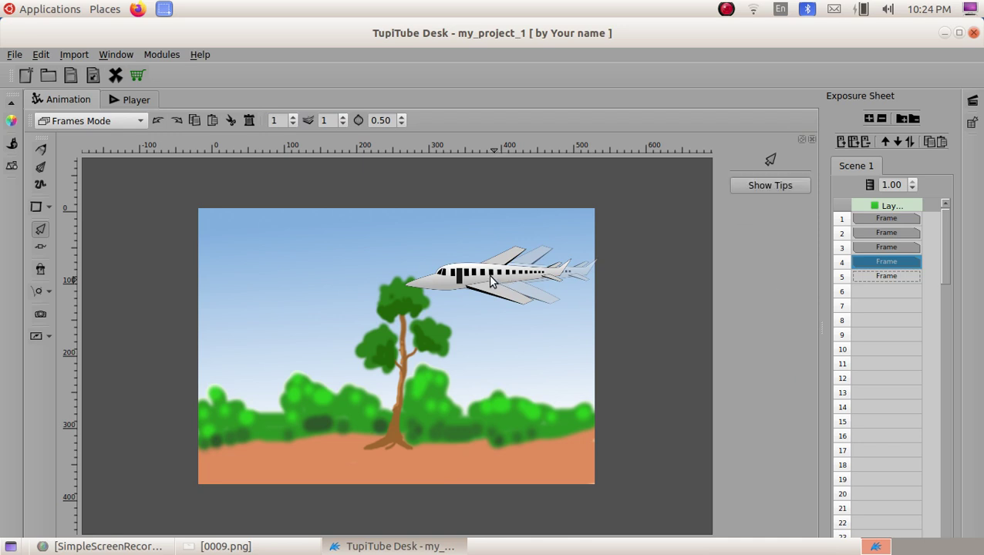
{"action": "left_click", "coordinate": [498, 290]}
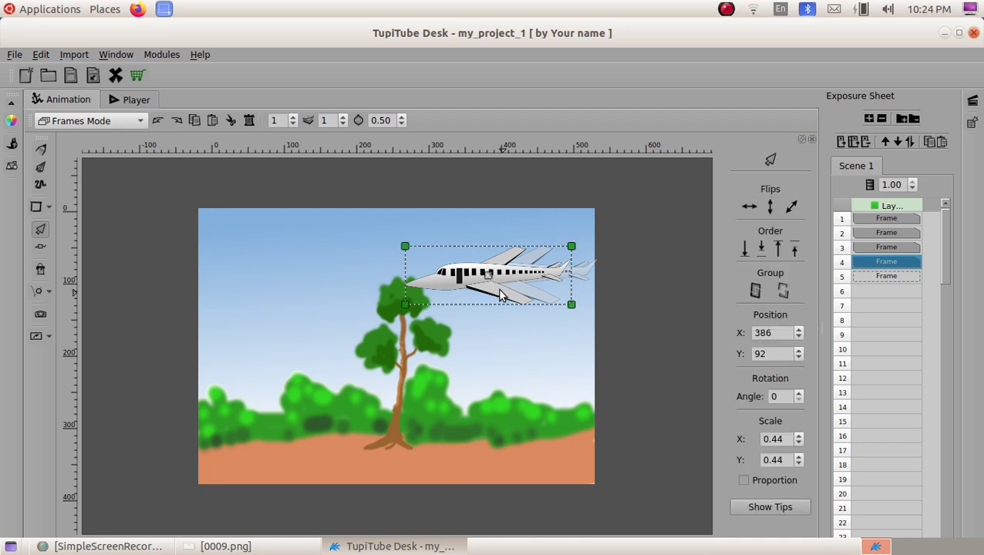
{"action": "right_click", "coordinate": [879, 265]}
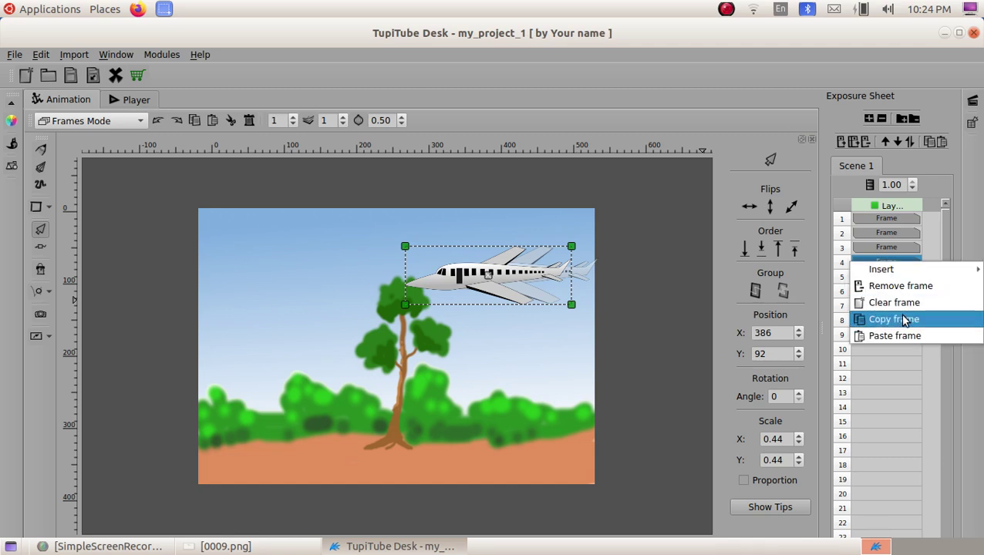
{"action": "left_click", "coordinate": [881, 319]}
{"action": "left_click", "coordinate": [881, 278]}
{"action": "right_click", "coordinate": [880, 278]}
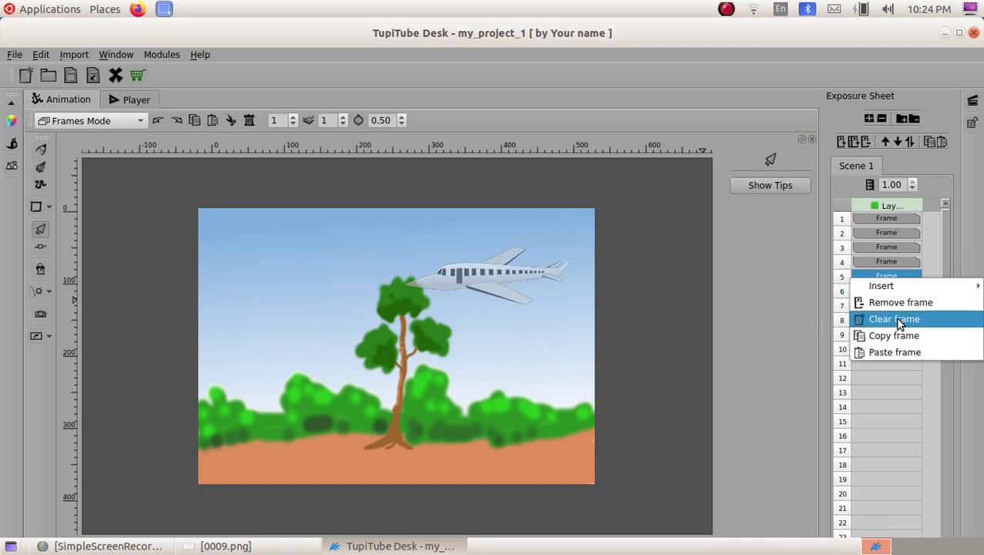
{"action": "left_click", "coordinate": [910, 351]}
{"action": "left_click", "coordinate": [482, 280]}
{"action": "left_click_drag", "start_coordinate": [482, 280], "coordinate": [469, 280]}
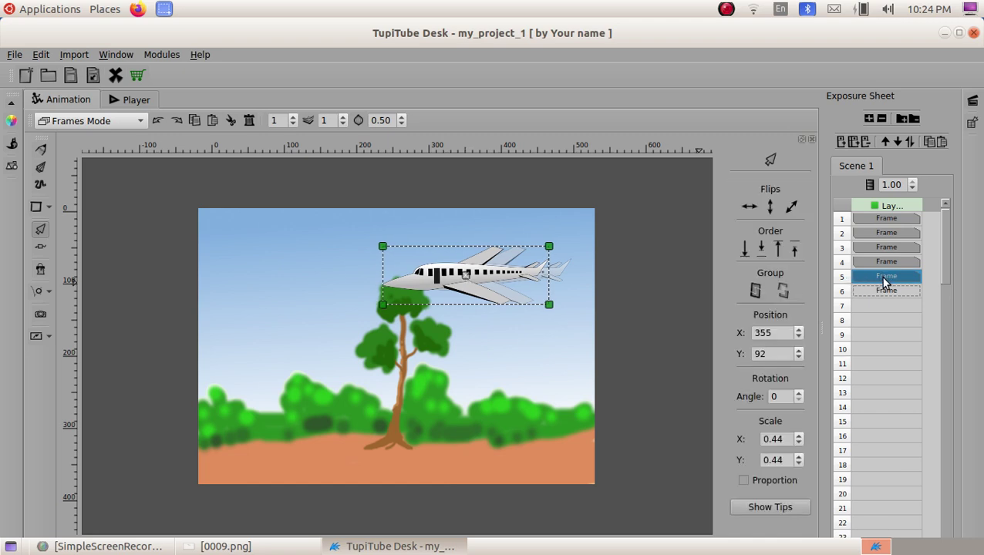
Step: Copy frame 5 into frame 6 and move its aeroplane left to about X 329, Y 91
{"action": "right_click", "coordinate": [883, 277]}
{"action": "left_click", "coordinate": [856, 333]}
{"action": "left_click", "coordinate": [891, 292]}
{"action": "right_click", "coordinate": [887, 291]}
{"action": "left_click", "coordinate": [907, 365]}
{"action": "left_click_drag", "start_coordinate": [470, 283], "coordinate": [451, 283]}
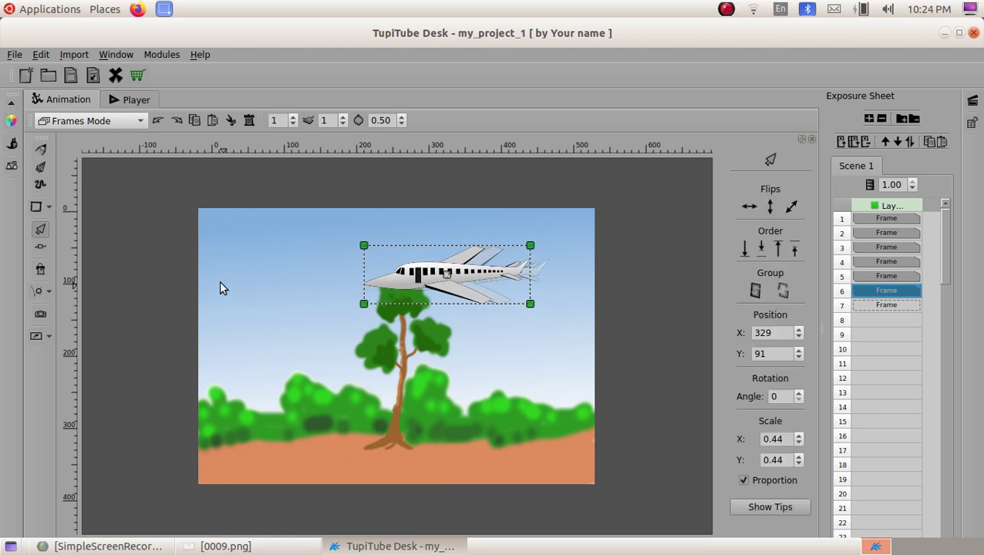
Step: Copy frame 9 into frame 10 and move its aeroplane left to about X 199, Y 89
{"action": "left_click", "coordinate": [887, 334]}
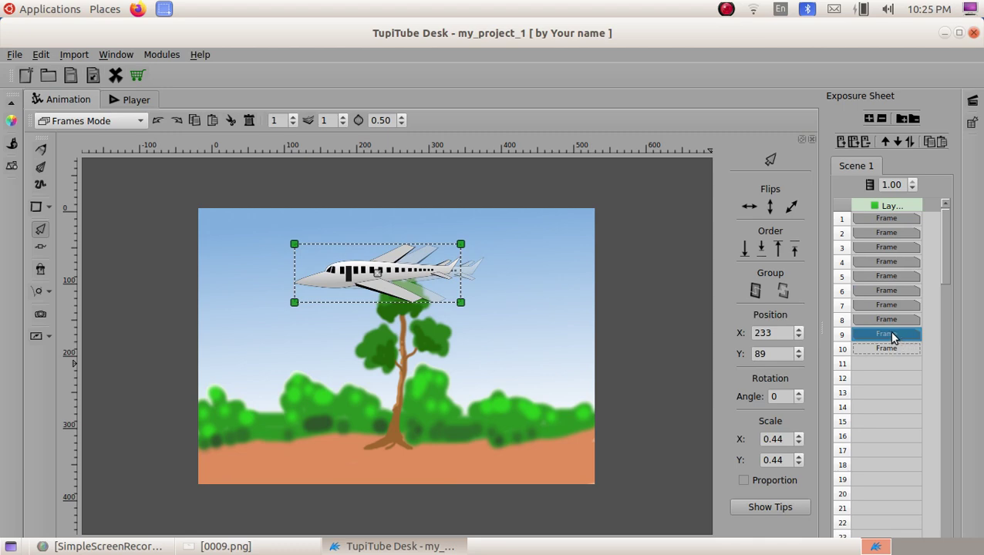
{"action": "right_click", "coordinate": [892, 338]}
{"action": "left_click", "coordinate": [923, 396]}
{"action": "left_click", "coordinate": [881, 348]}
{"action": "right_click", "coordinate": [881, 348]}
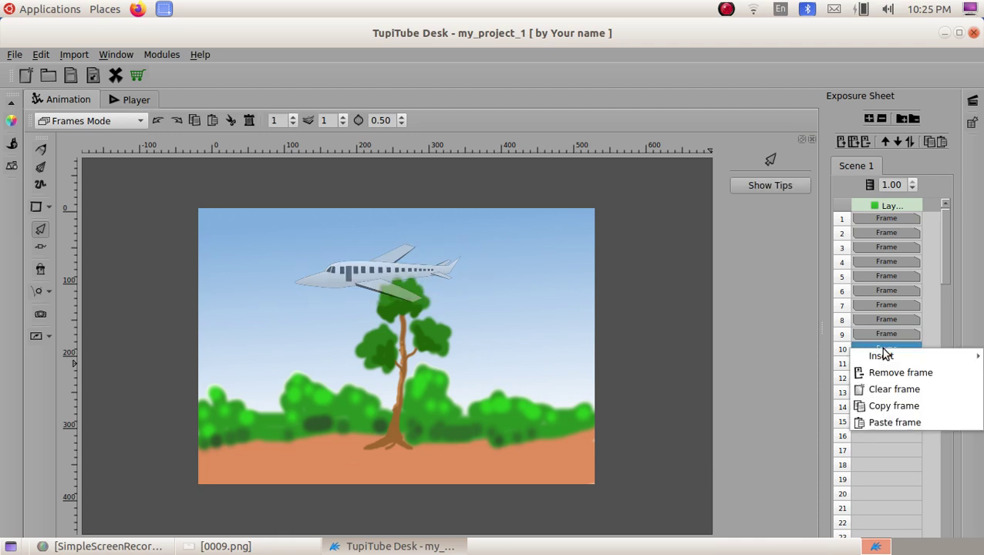
{"action": "left_click", "coordinate": [903, 422]}
{"action": "left_click_drag", "start_coordinate": [372, 282], "coordinate": [351, 284]}
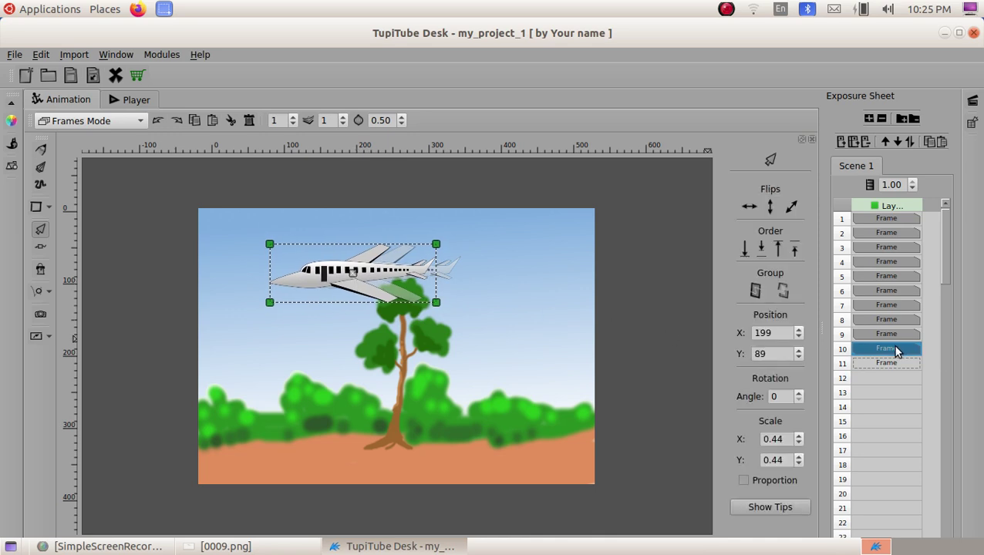
Step: Copy frame 10 into frame 11 and move its aeroplane a similar distance further left
{"action": "right_click", "coordinate": [896, 351]}
{"action": "left_click", "coordinate": [912, 406]}
{"action": "left_click", "coordinate": [875, 360]}
{"action": "right_click", "coordinate": [875, 361]}
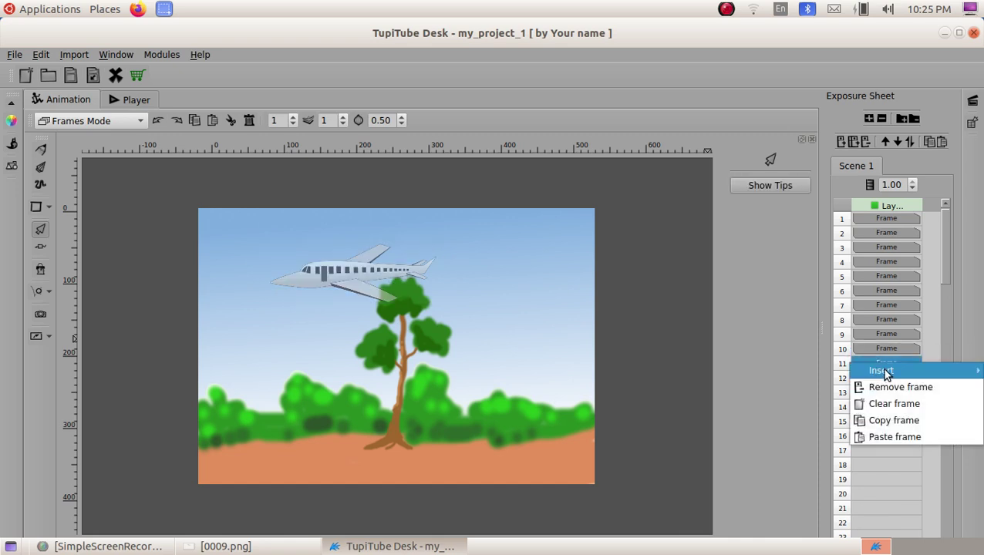
{"action": "left_click", "coordinate": [906, 435]}
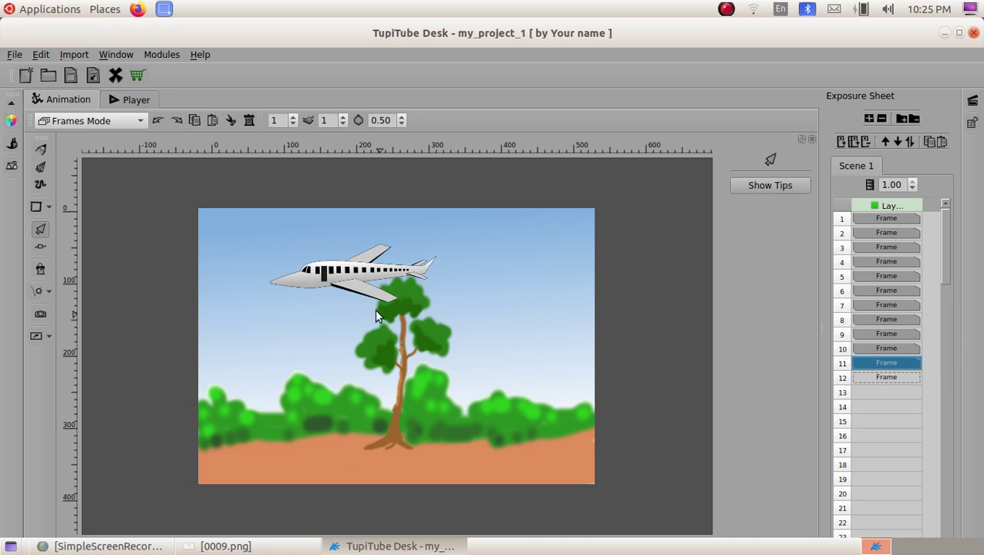
{"action": "left_click_drag", "start_coordinate": [356, 280], "coordinate": [332, 274]}
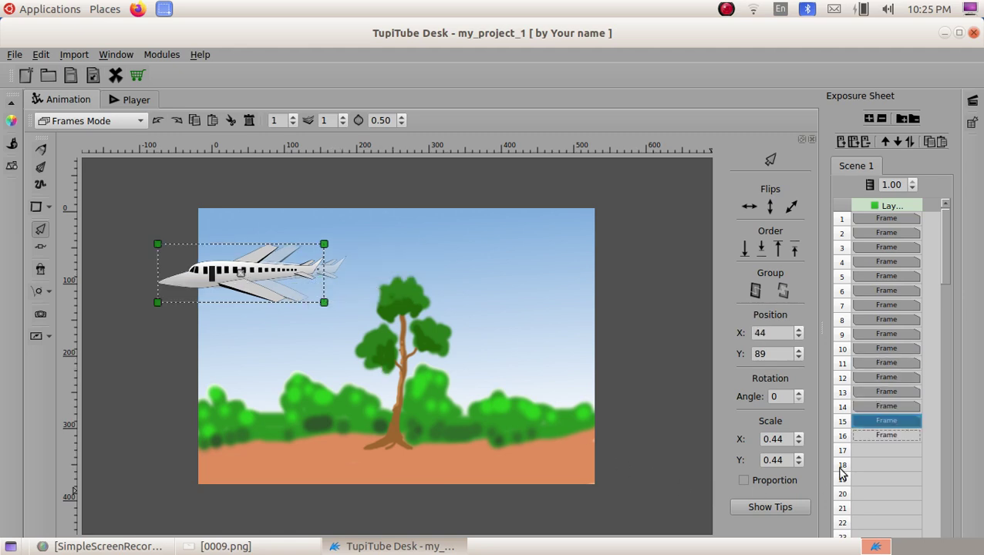
Step: Copy frame 15 into frame 16 and move its aeroplane left to about X 15, Y 88
{"action": "right_click", "coordinate": [886, 422]}
{"action": "left_click", "coordinate": [902, 477]}
{"action": "left_click", "coordinate": [886, 435]}
{"action": "right_click", "coordinate": [885, 432]}
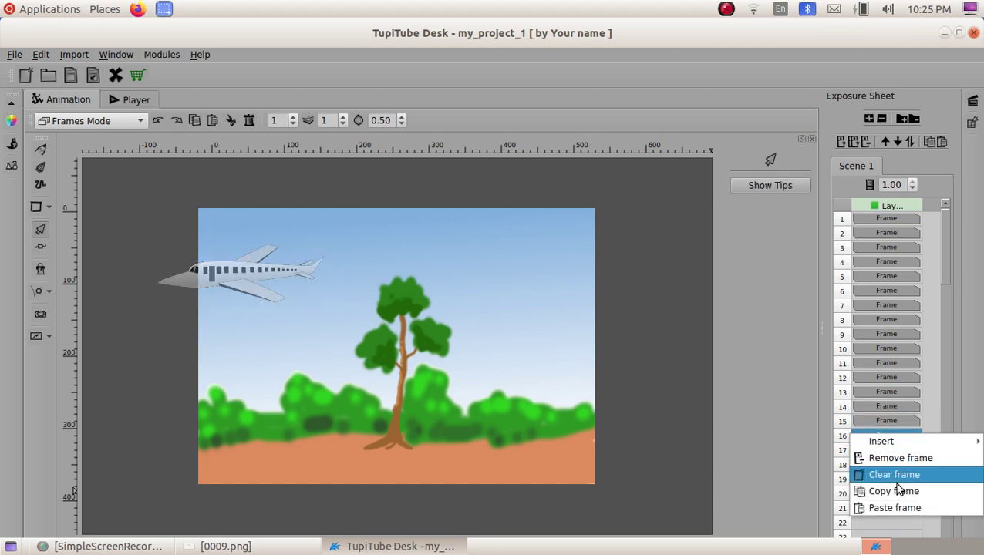
{"action": "left_click", "coordinate": [908, 507]}
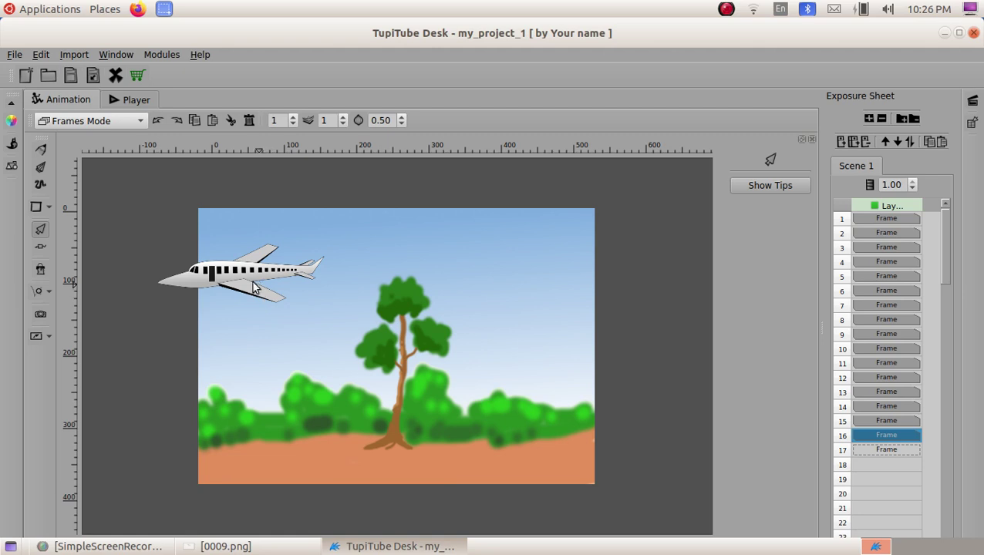
{"action": "left_click_drag", "start_coordinate": [241, 278], "coordinate": [220, 277]}
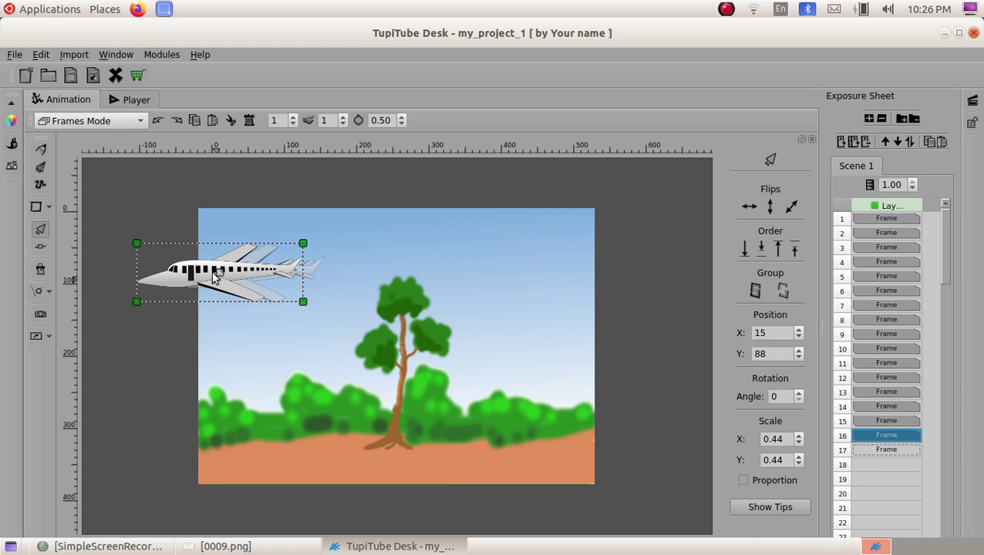
Step: Play the scene in the Player to preview the aeroplane's flight, and return to the animation workspace
{"action": "left_click", "coordinate": [137, 100]}
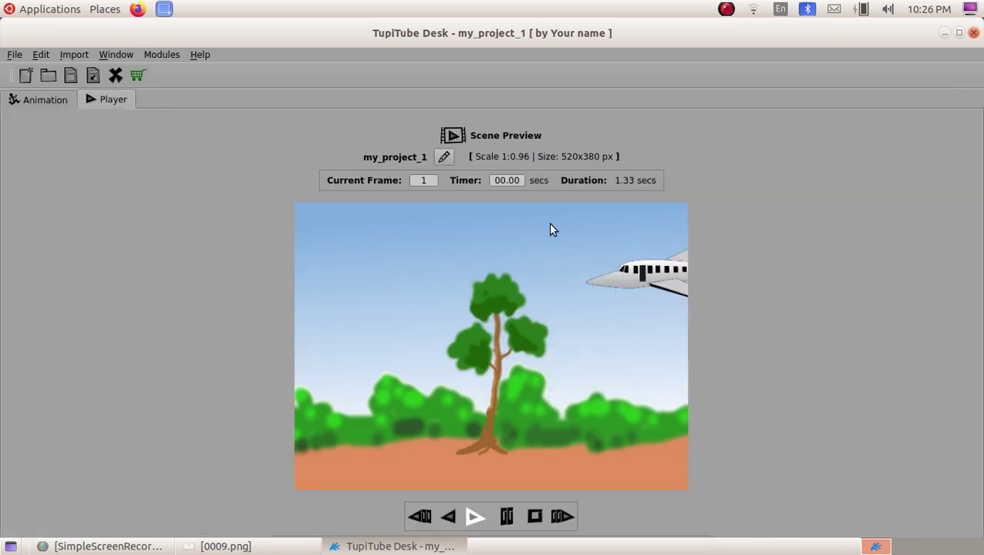
{"action": "left_click", "coordinate": [54, 99]}
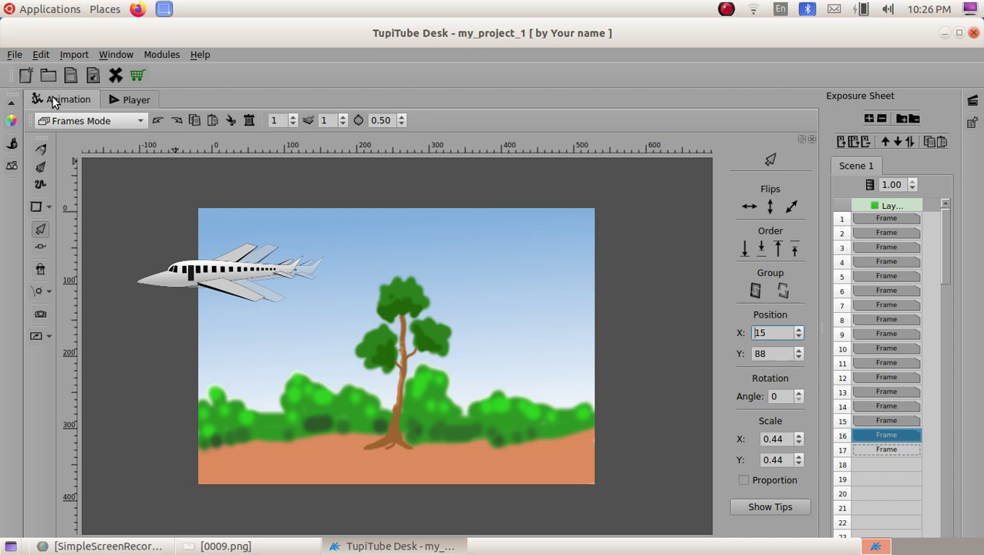
{"action": "left_click", "coordinate": [130, 102]}
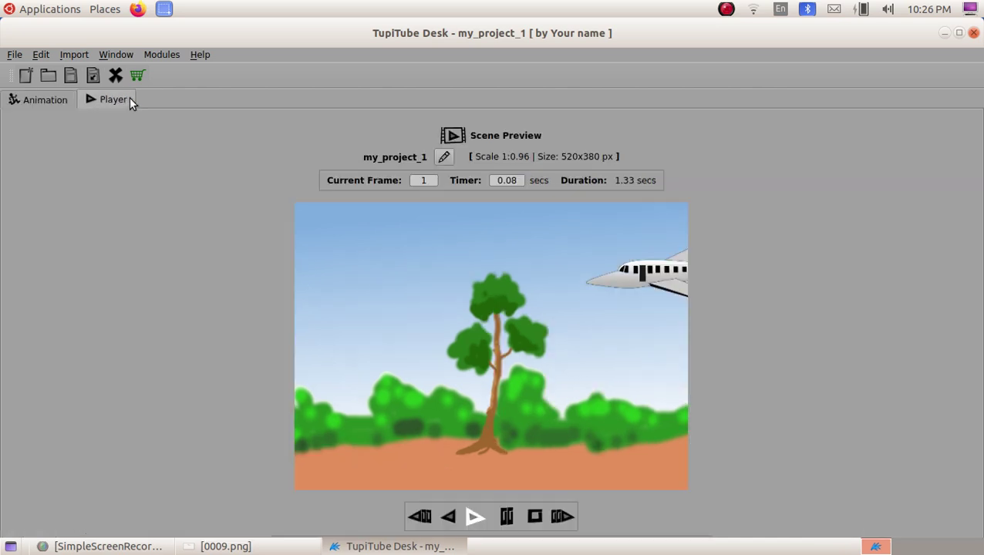
{"action": "left_click", "coordinate": [474, 518]}
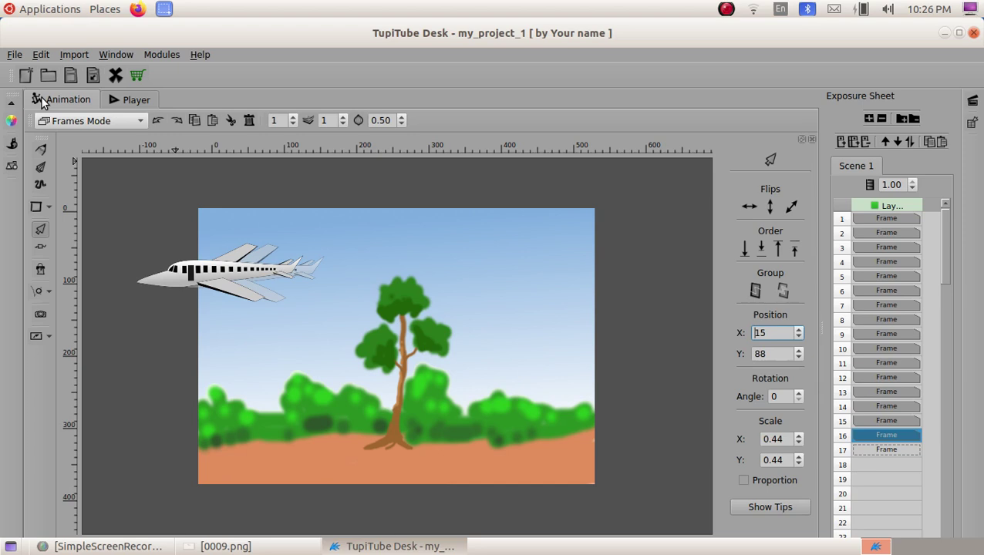
{"action": "left_click", "coordinate": [41, 101]}
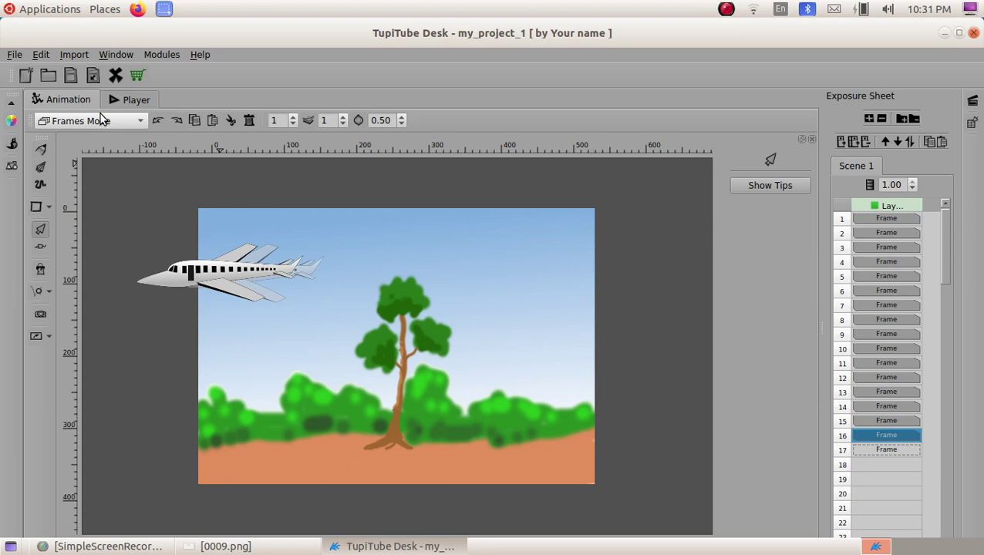
Step: Save the project as my_project_1 in TupiTube Project Package format in the Littile Kite folder
{"action": "left_click", "coordinate": [16, 55]}
{"action": "left_click", "coordinate": [64, 135]}
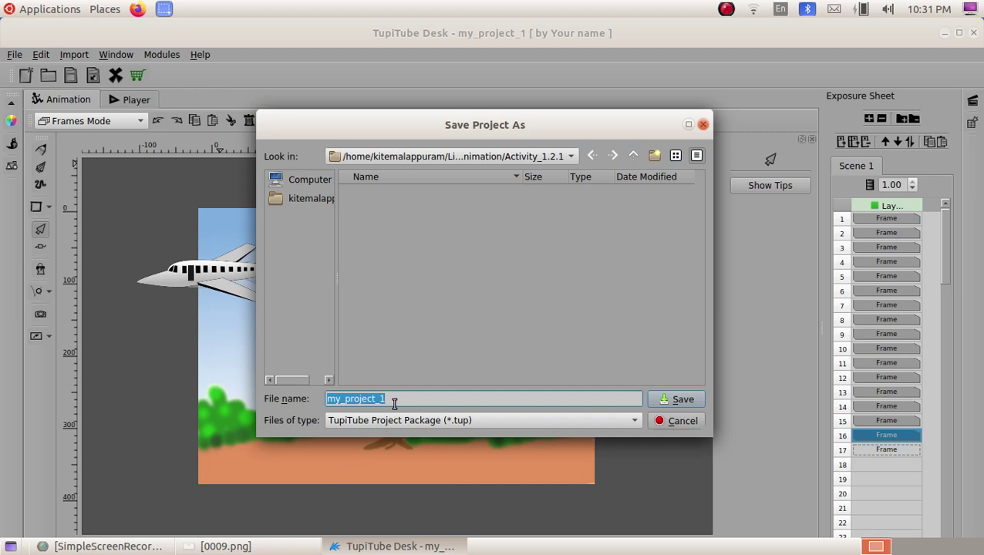
{"action": "left_click", "coordinate": [298, 199]}
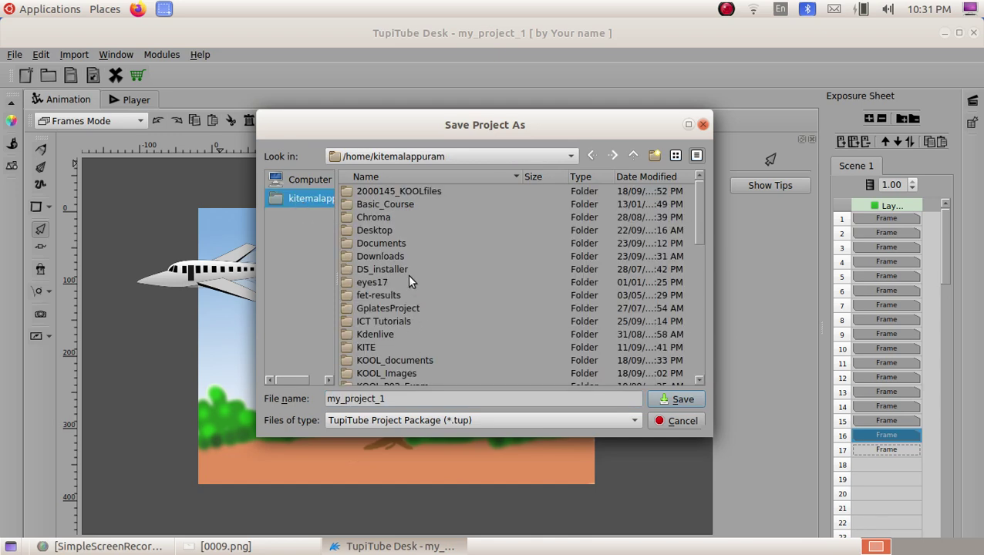
{"action": "scroll", "coordinate": [407, 278], "scroll_direction": "down", "scroll_amount": 2}
{"action": "double_click", "coordinate": [405, 334]}
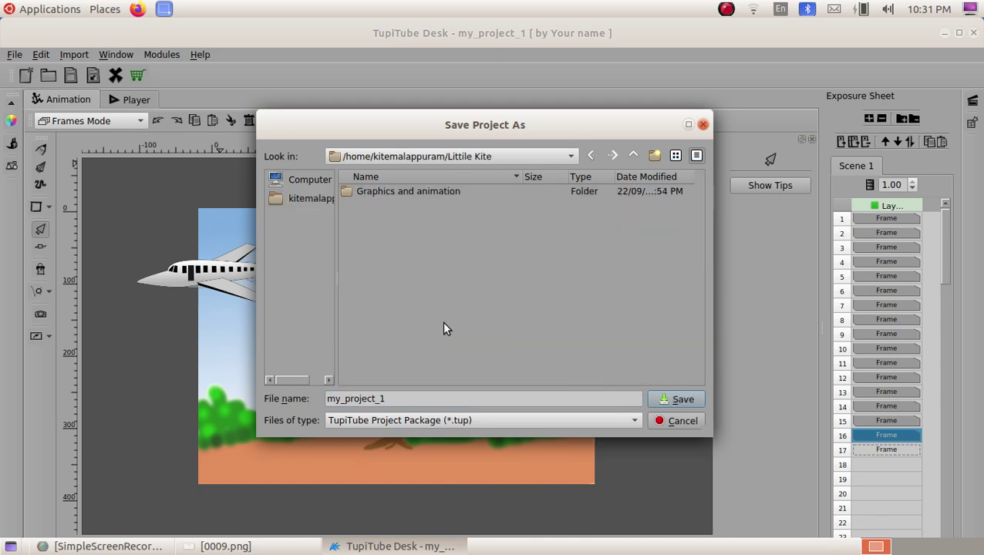
{"action": "left_click", "coordinate": [671, 399]}
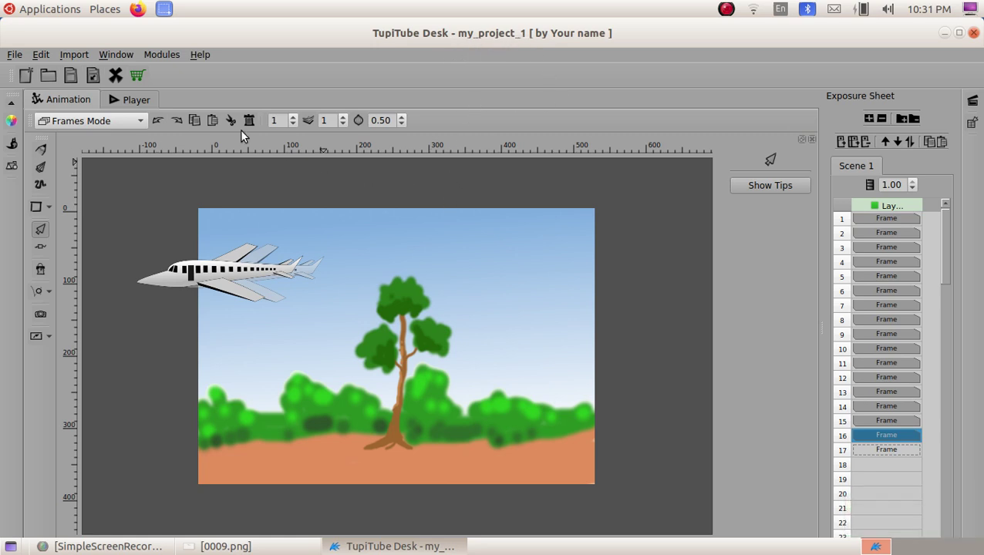
Step: Play the saved animation in the scene preview and stop the playback
{"action": "left_click", "coordinate": [136, 100]}
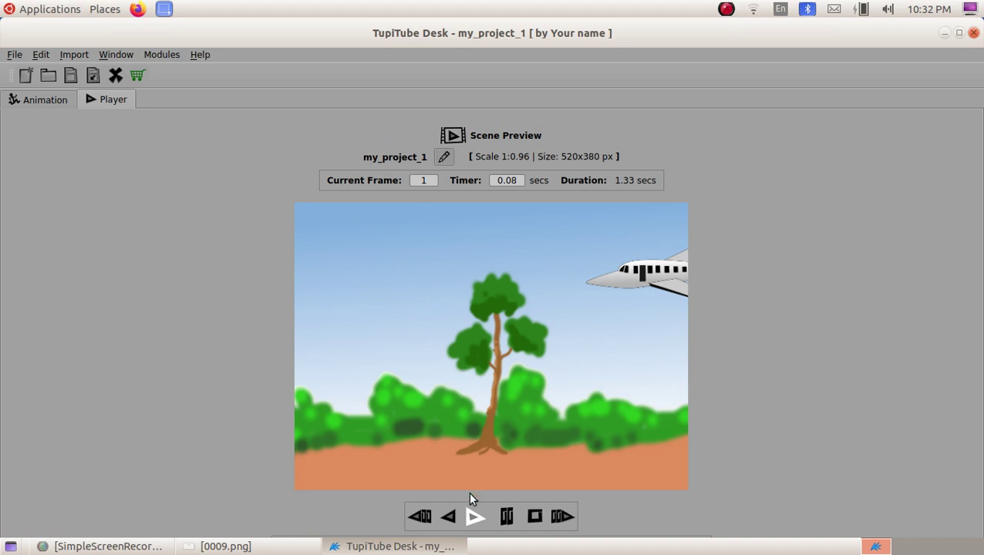
{"action": "left_click", "coordinate": [473, 516]}
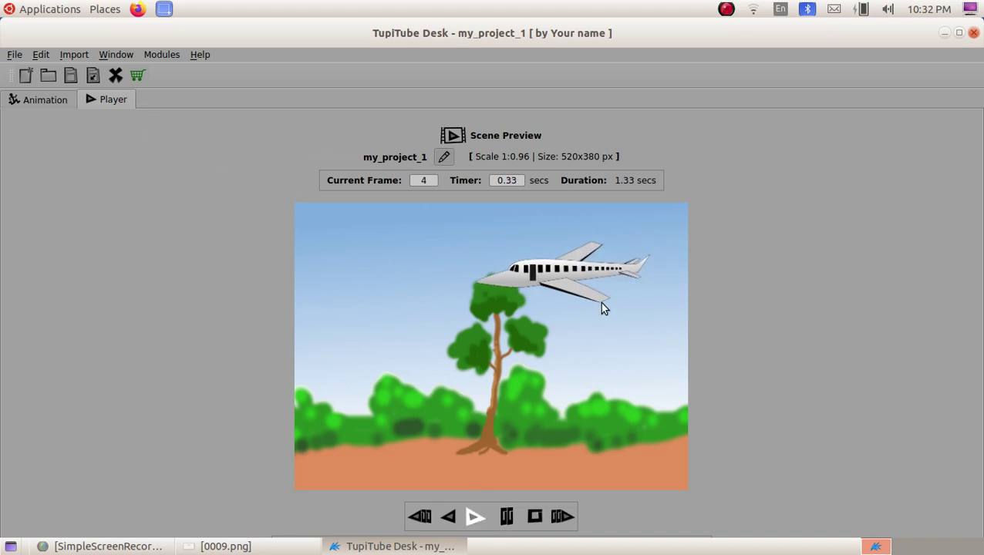
{"action": "left_click", "coordinate": [536, 517]}
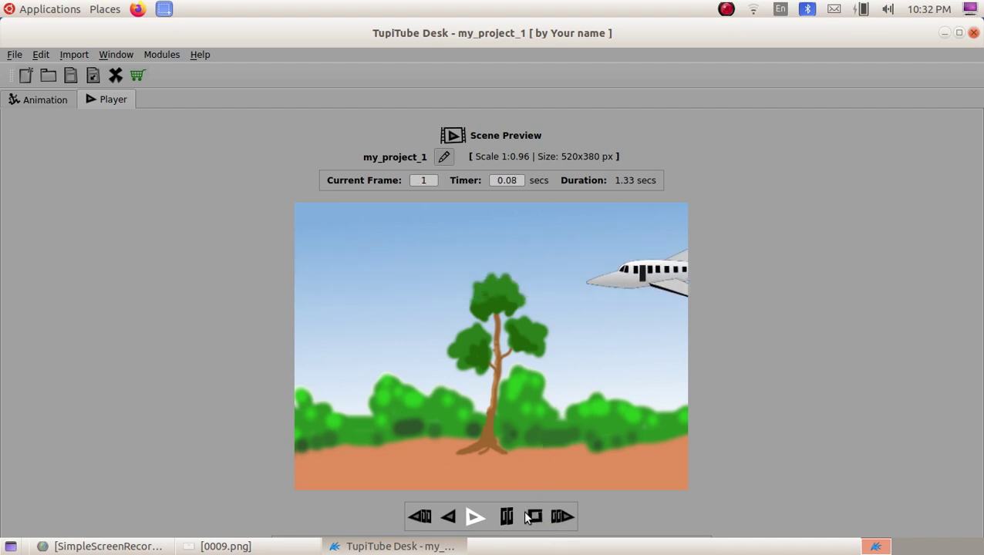